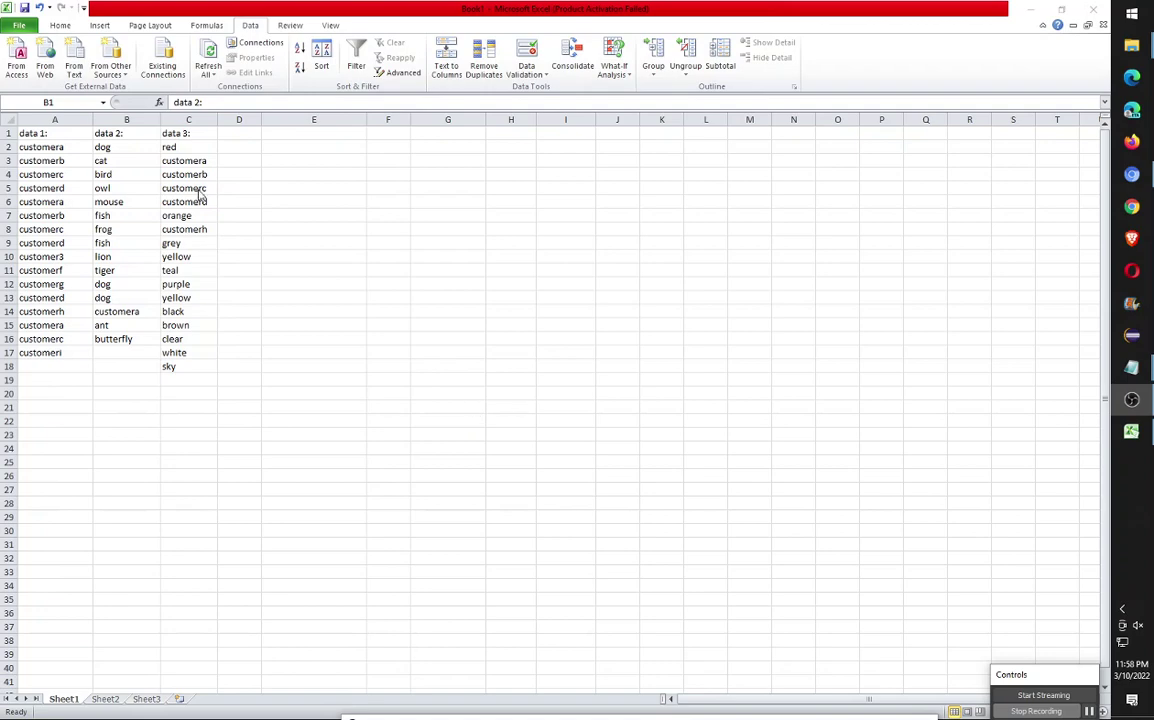
pyautogui.click(48, 132)
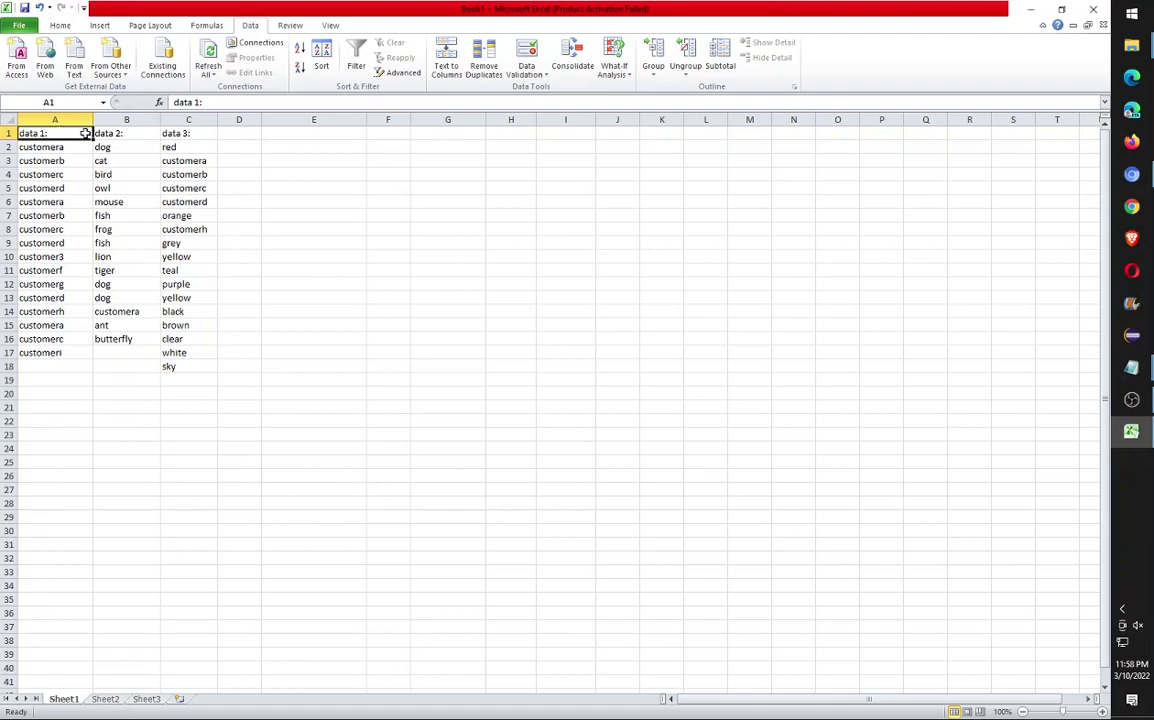
pyautogui.click(125, 133)
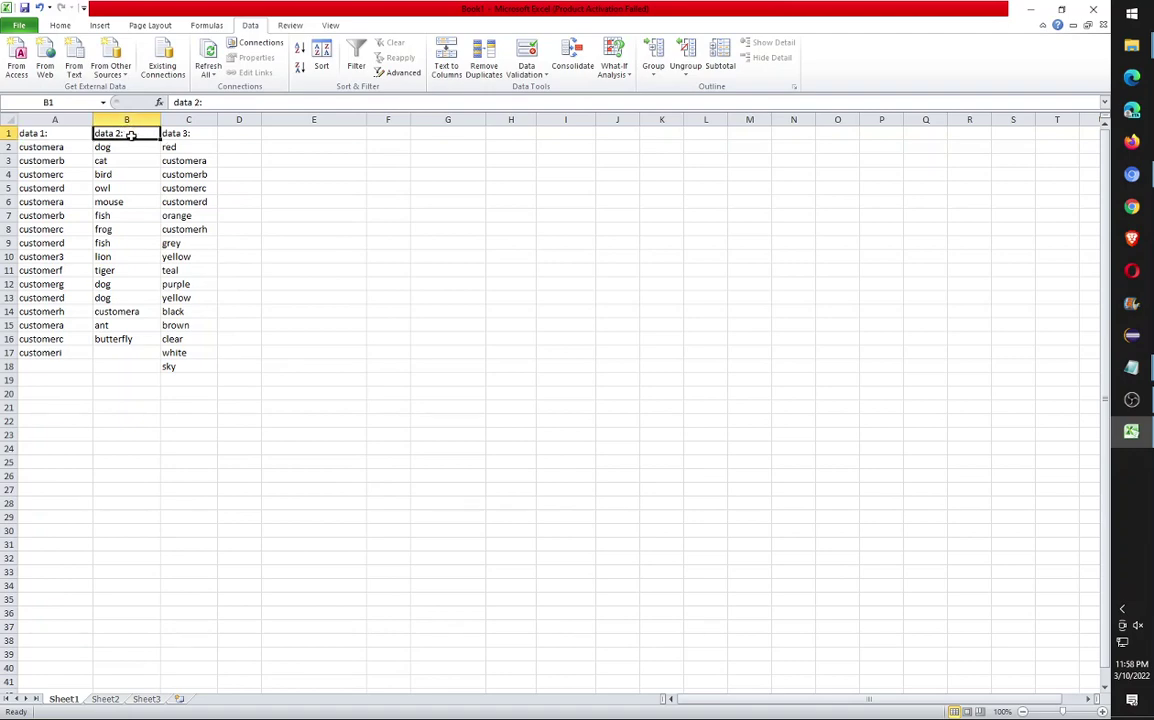
pyautogui.click(166, 134)
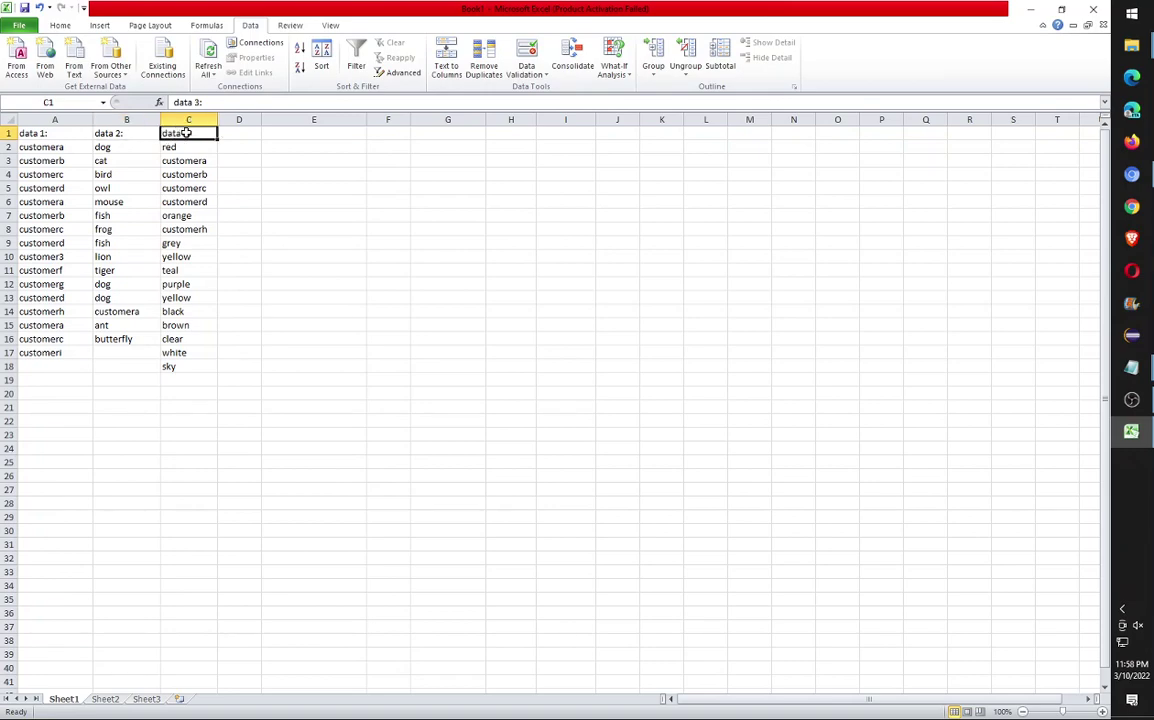
pyautogui.click(234, 132)
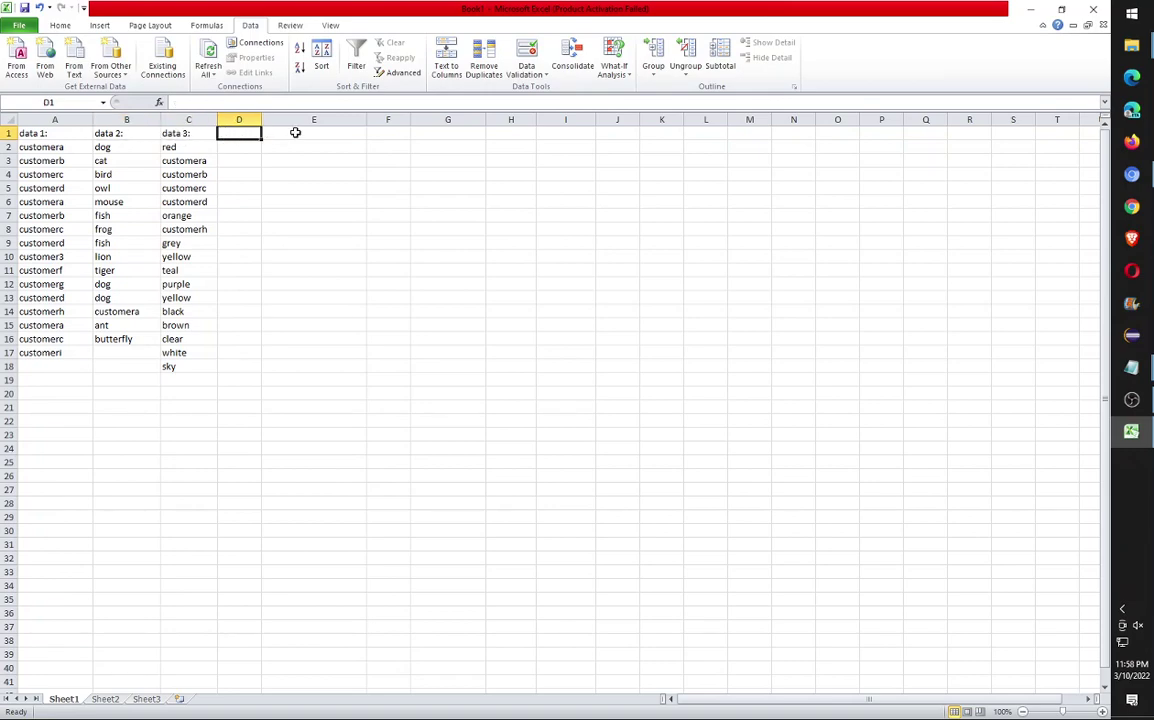
# - Enter the formula =A1&"" in cell E1
pyautogui.click(309, 133)
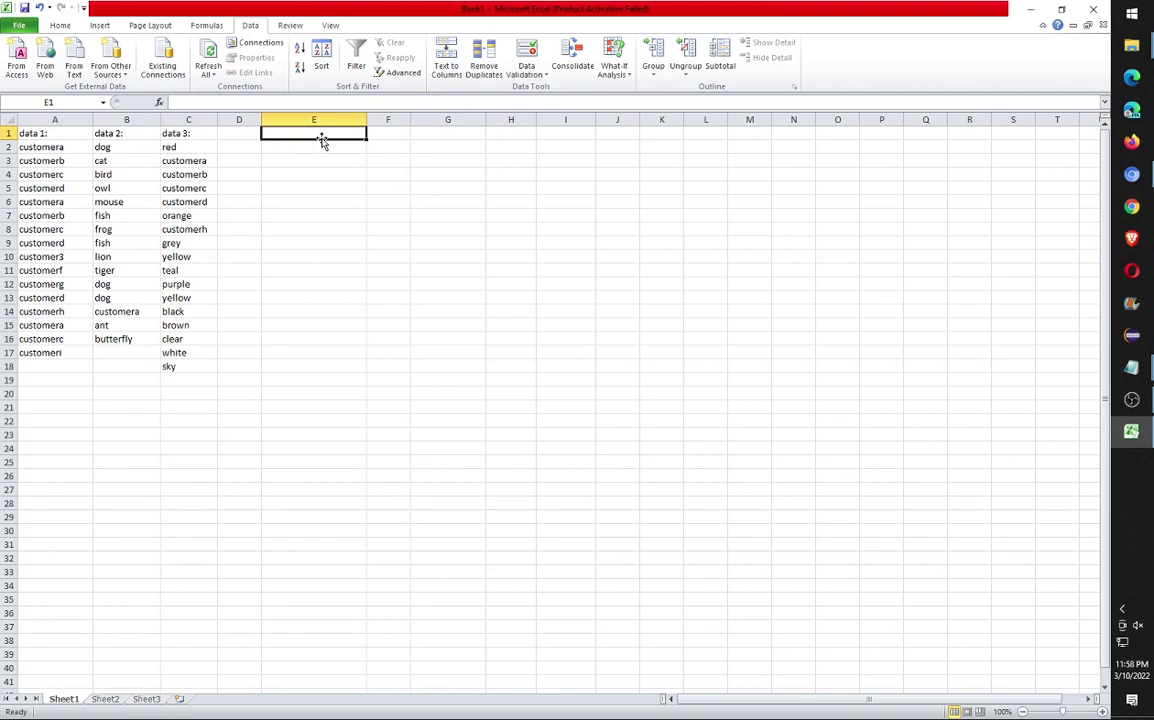
pyautogui.write('=')
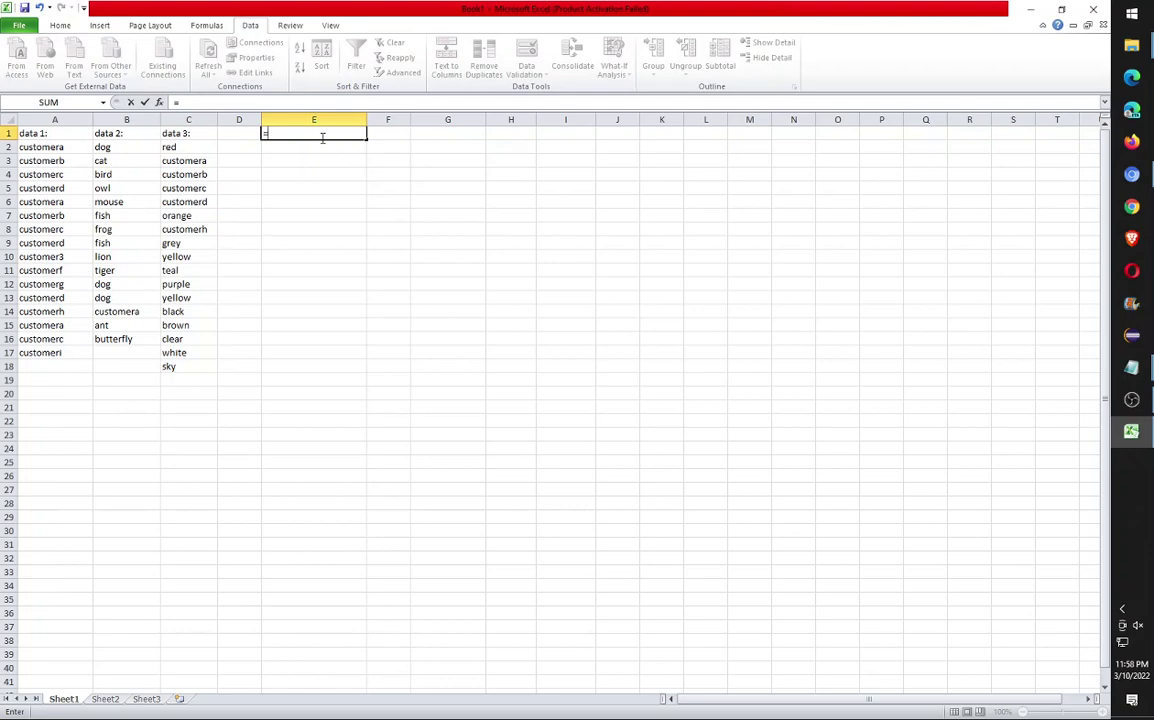
pyautogui.write('a1')
pyautogui.write('&')
pyautogui.write('""')
pyautogui.press('Left')
pyautogui.click(322, 137)
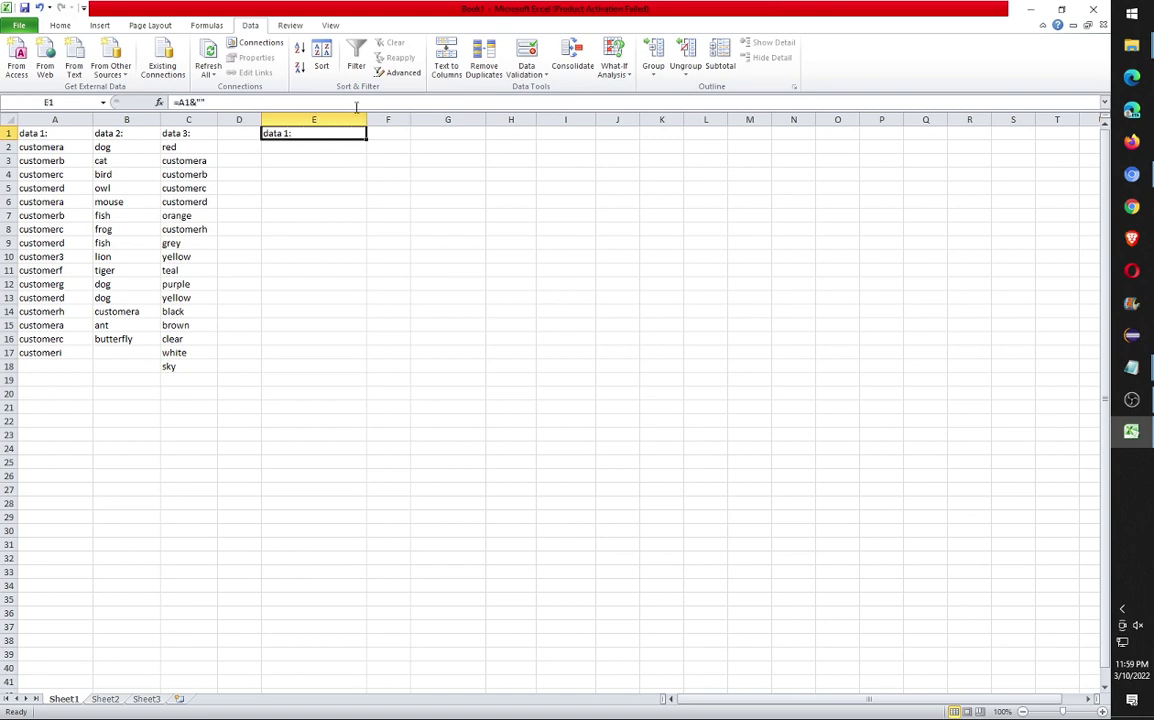
# - Extend the formula in E1 with a comma separator and the second column's reference, making =A1&","&B1
pyautogui.click(200, 103)
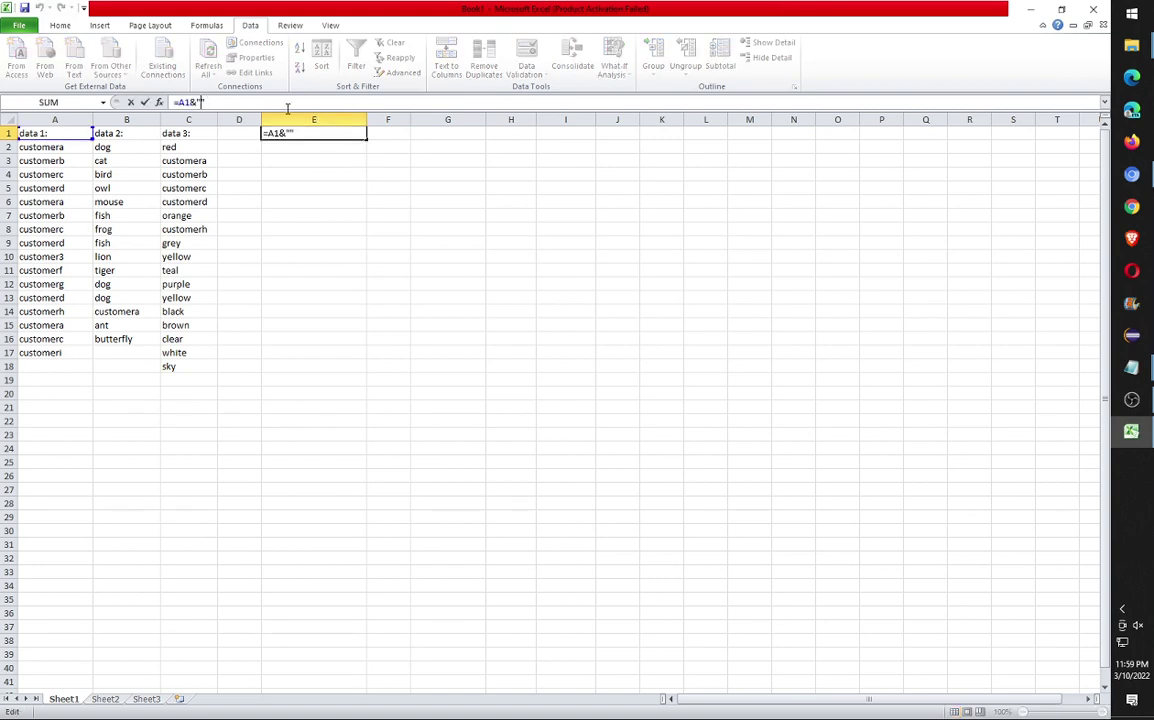
pyautogui.write(',')
pyautogui.write('&')
pyautogui.click(132, 134)
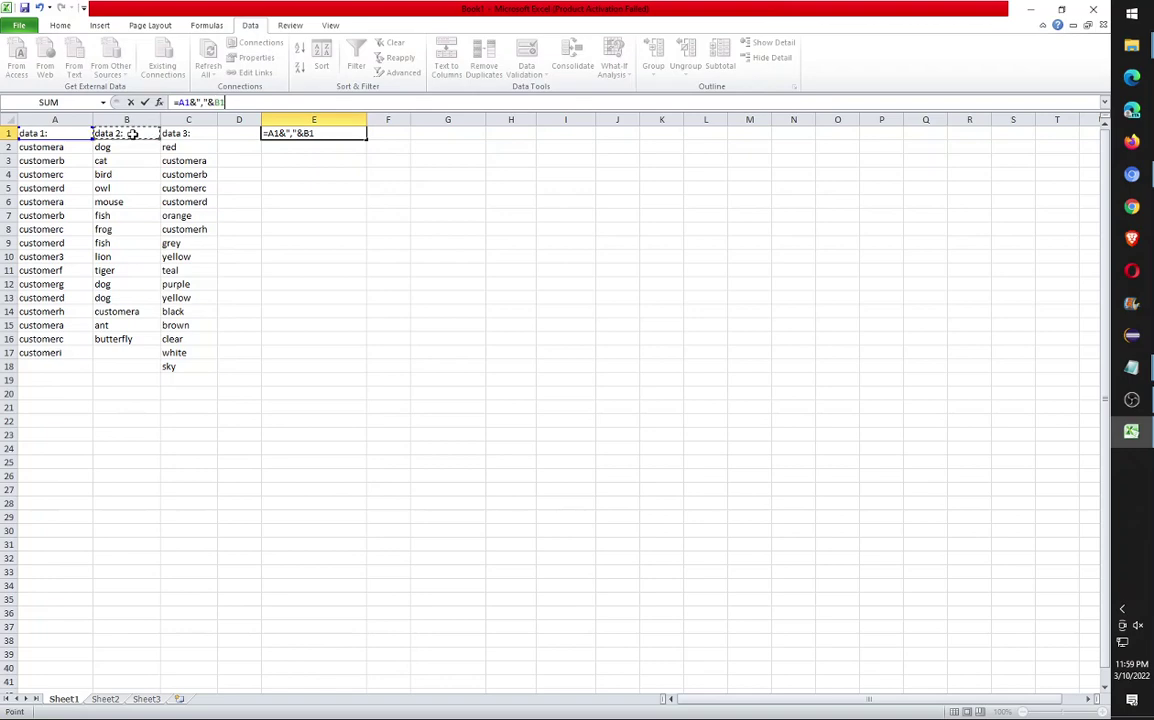
pyautogui.click(241, 103)
pyautogui.press('BackSpace')
pyautogui.press('BackSpace')
pyautogui.write('B1')
# - Complete the formula in E1 with another comma separator and the third column's reference, making =A1&","&B1&","&C1
pyautogui.write('&""')
pyautogui.press('Left')
pyautogui.write(',"&')
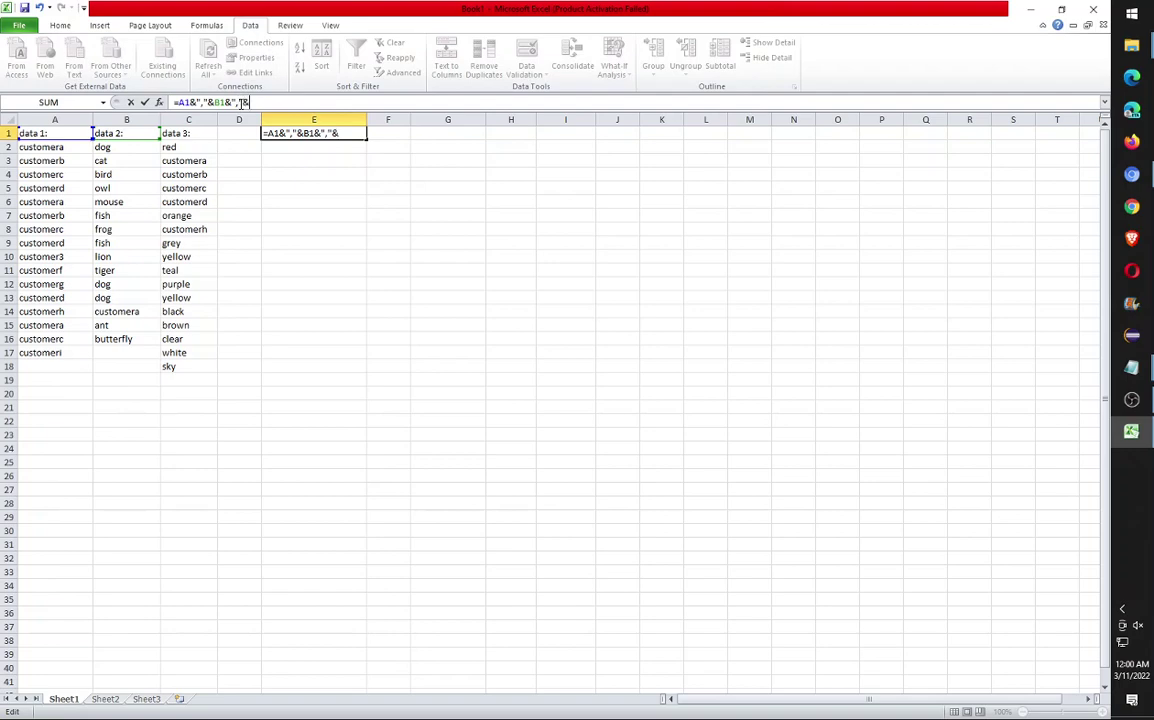
pyautogui.click(195, 133)
pyautogui.press('Return')
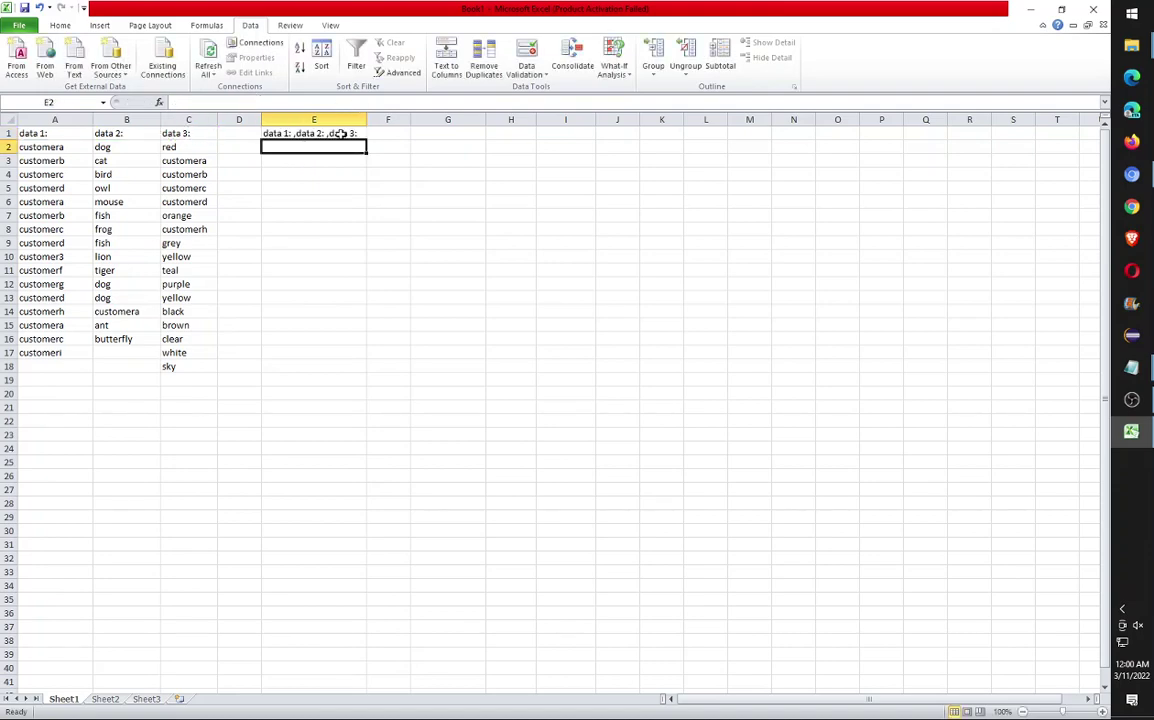
# - Copy the formula in E1 down through E18 and widen column E to fit the combined text
pyautogui.click(296, 131)
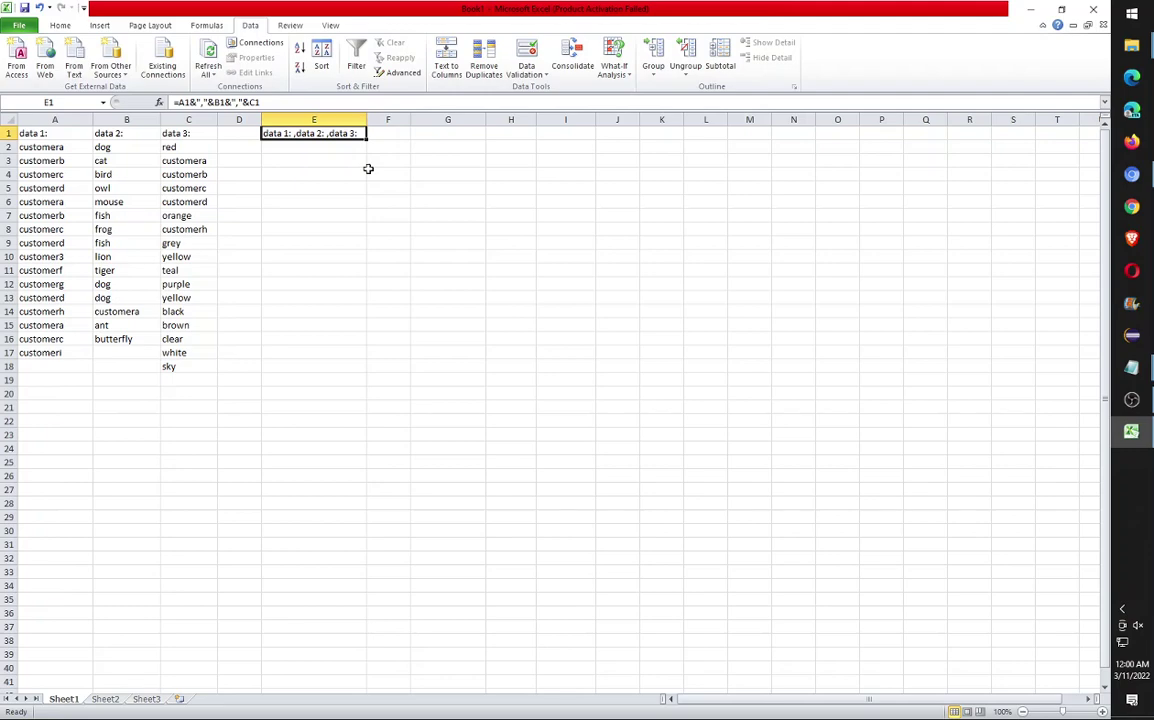
pyautogui.hotkey('ctrl', 'c')
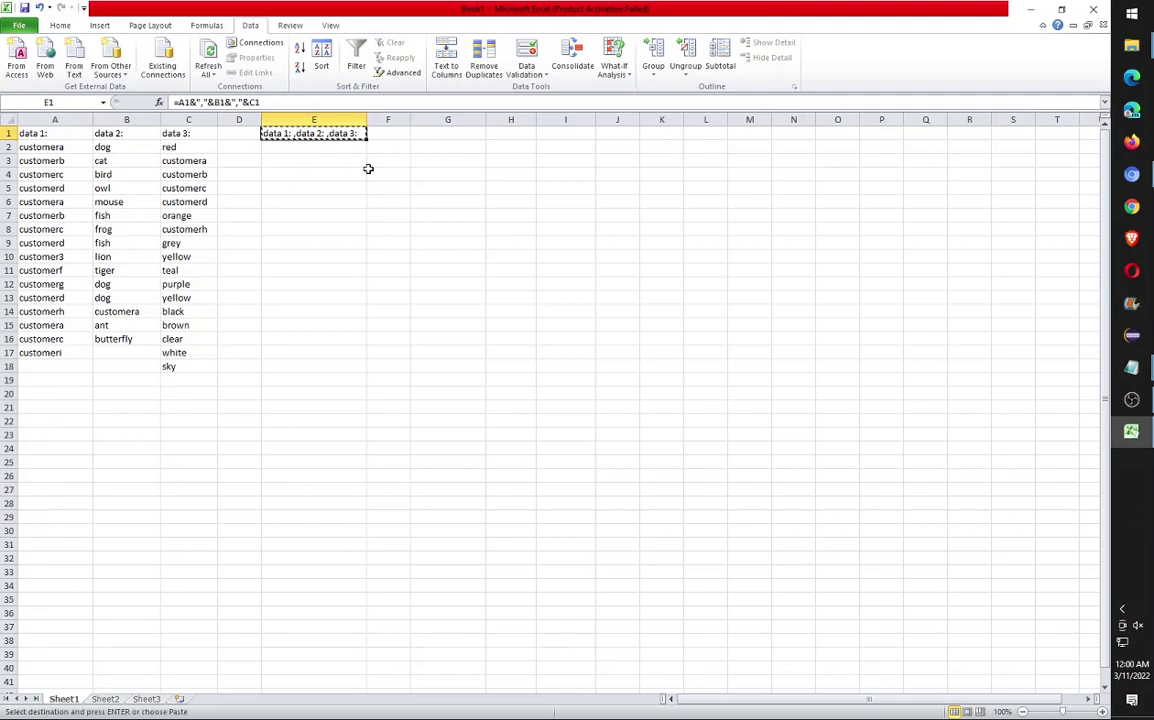
pyautogui.hotkey('shift', 'Down')
pyautogui.hotkey('shift', 'Down')
pyautogui.hotkey('shift', 'Down')
pyautogui.hotkey('shift', 'Down')
pyautogui.hotkey('shift', 'Down')
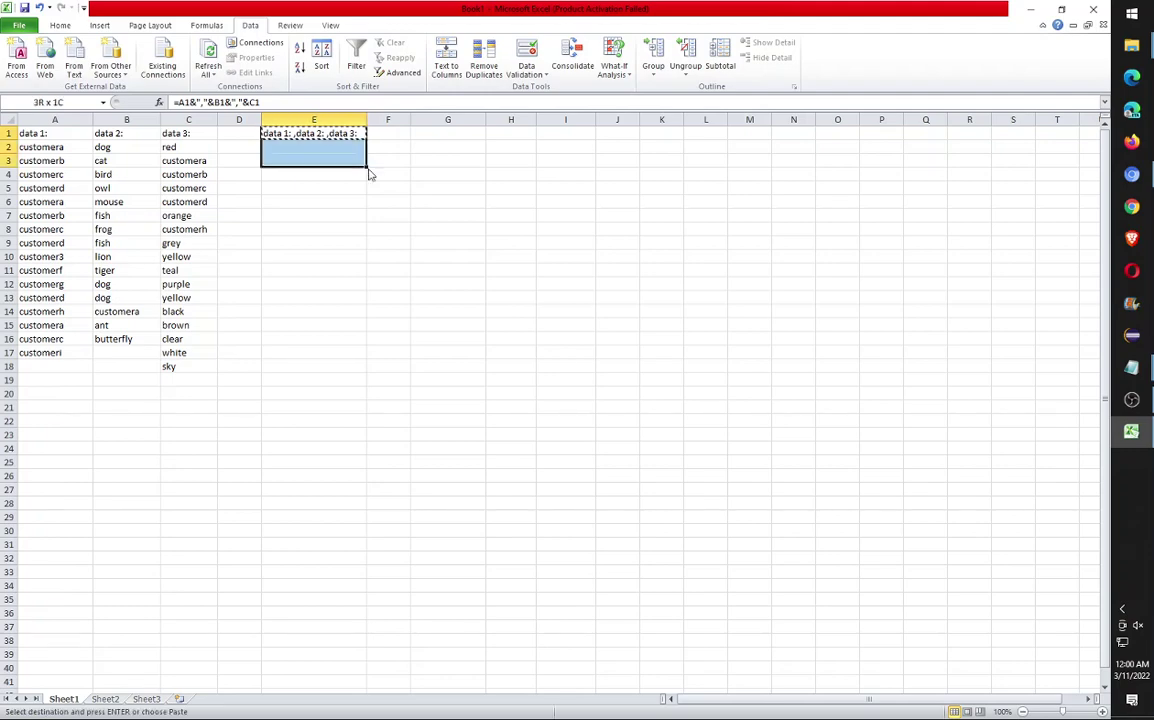
pyautogui.hotkey('shift', 'Down')
pyautogui.hotkey('shift', 'Down')
pyautogui.hotkey('shift', 'Down')
pyautogui.hotkey('shift', 'Down')
pyautogui.hotkey('shift', 'Down')
pyautogui.hotkey('shift', 'Down')
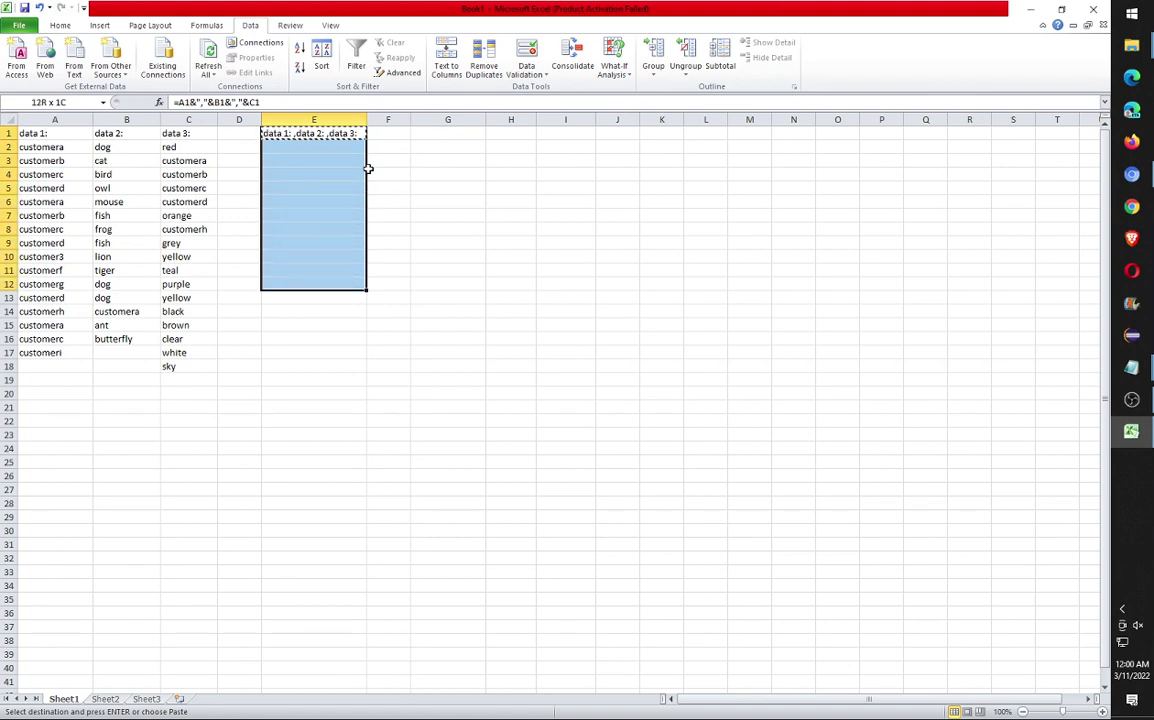
pyautogui.hotkey('shift', 'Down')
pyautogui.hotkey('shift', 'Down')
pyautogui.hotkey('shift', 'Down')
pyautogui.hotkey('shift', 'Down')
pyautogui.hotkey('shift', 'Down')
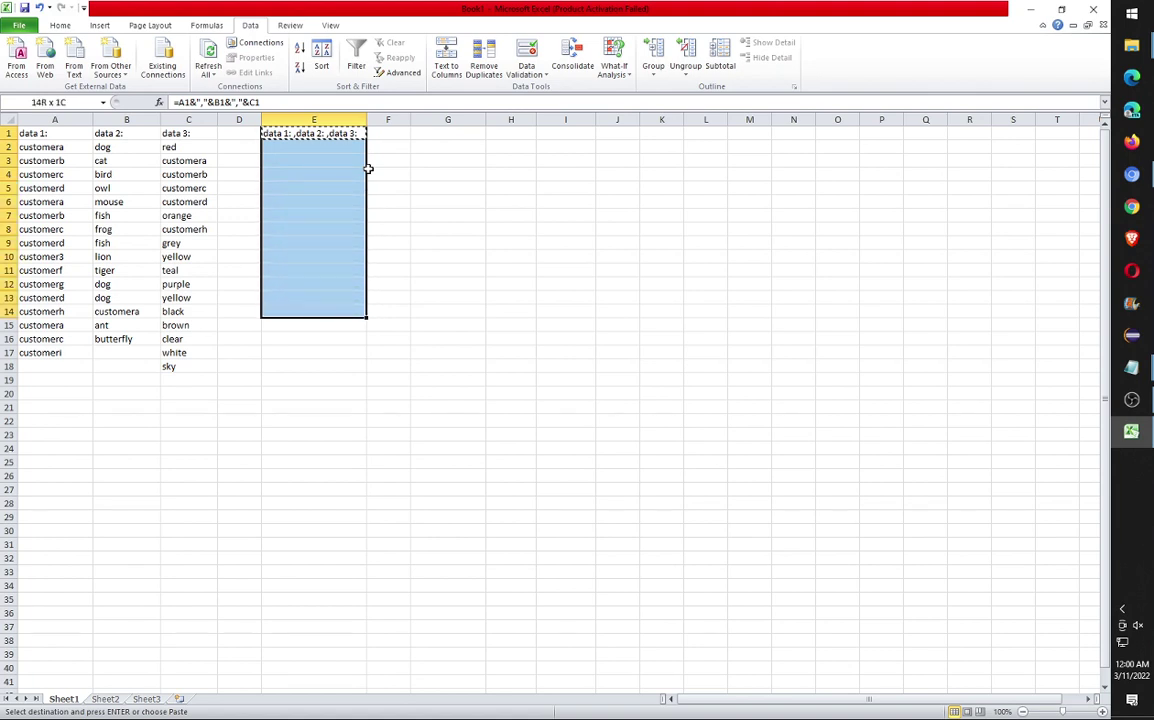
pyautogui.hotkey('shift', 'Down')
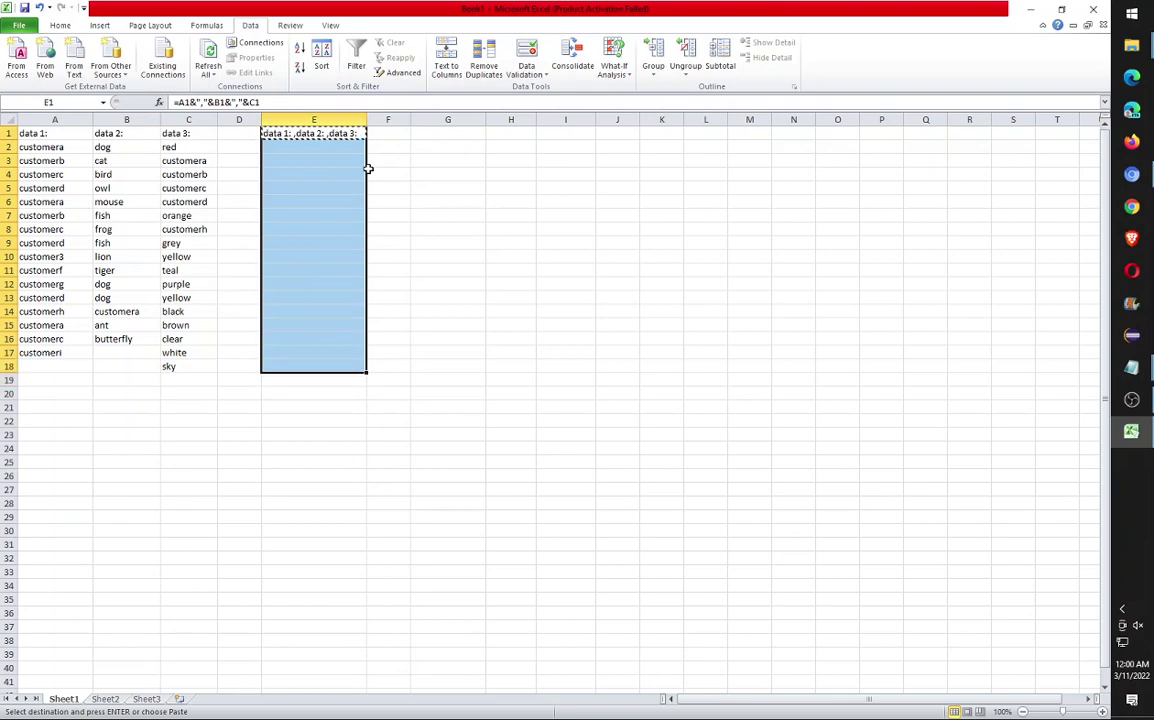
pyautogui.hotkey('ctrl', 'v')
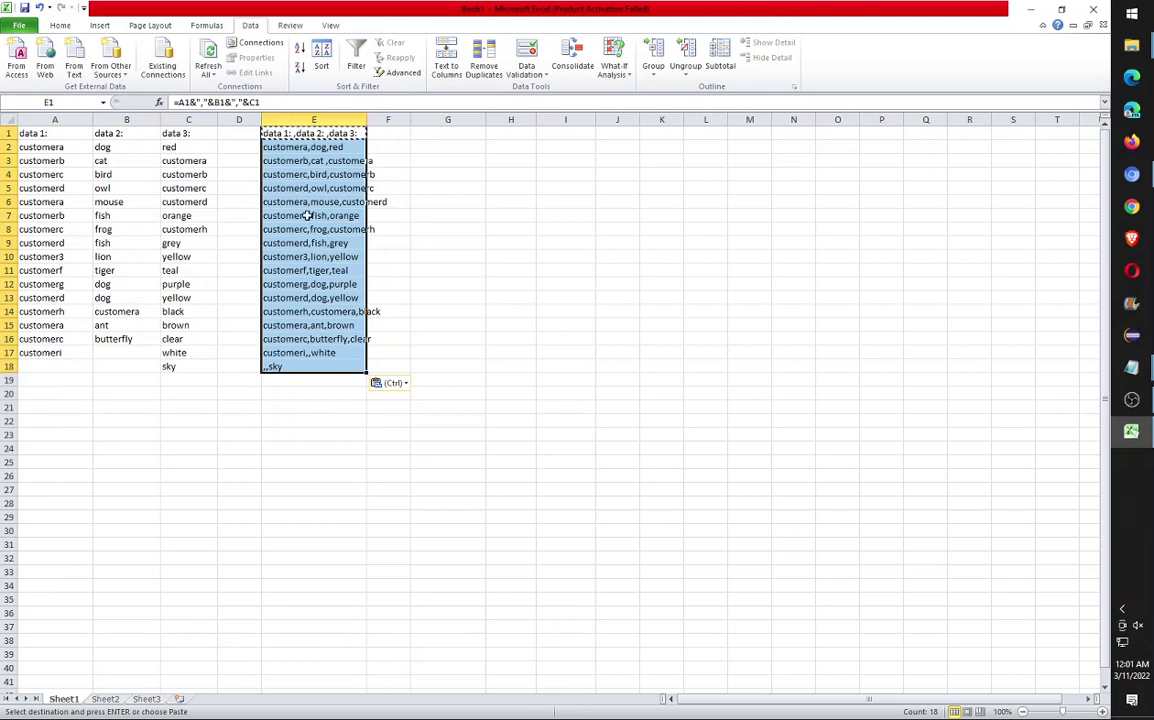
pyautogui.click(313, 150)
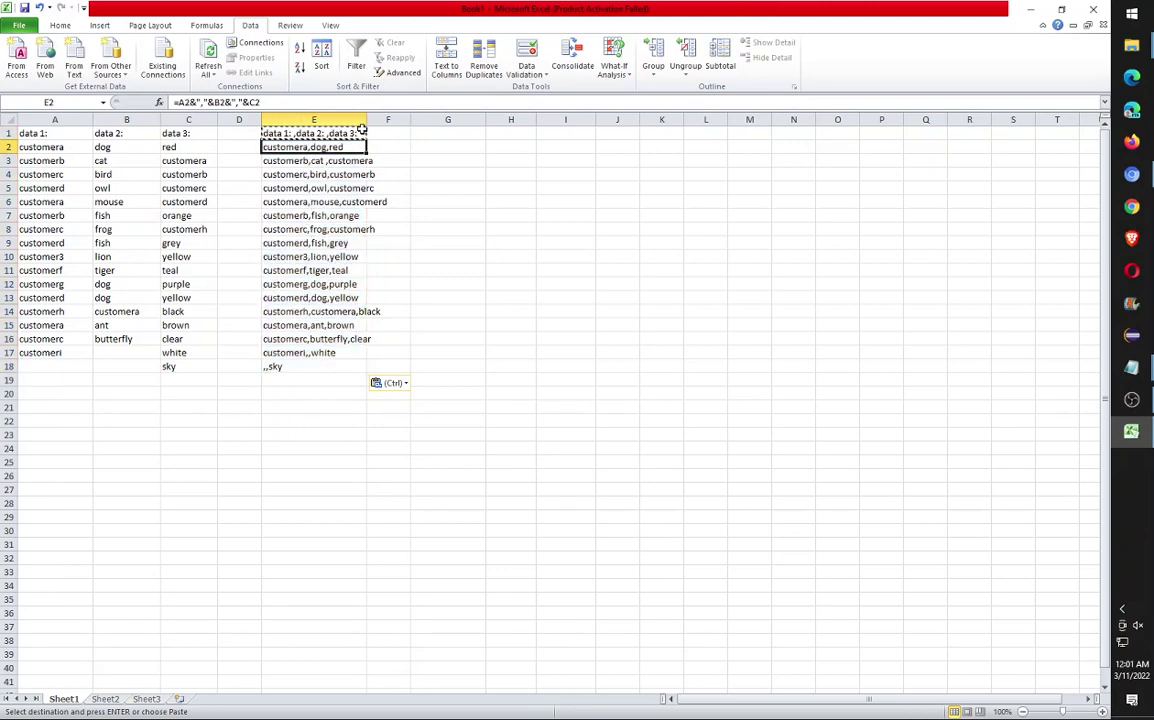
pyautogui.moveTo(366, 119); pyautogui.dragTo(399, 119)
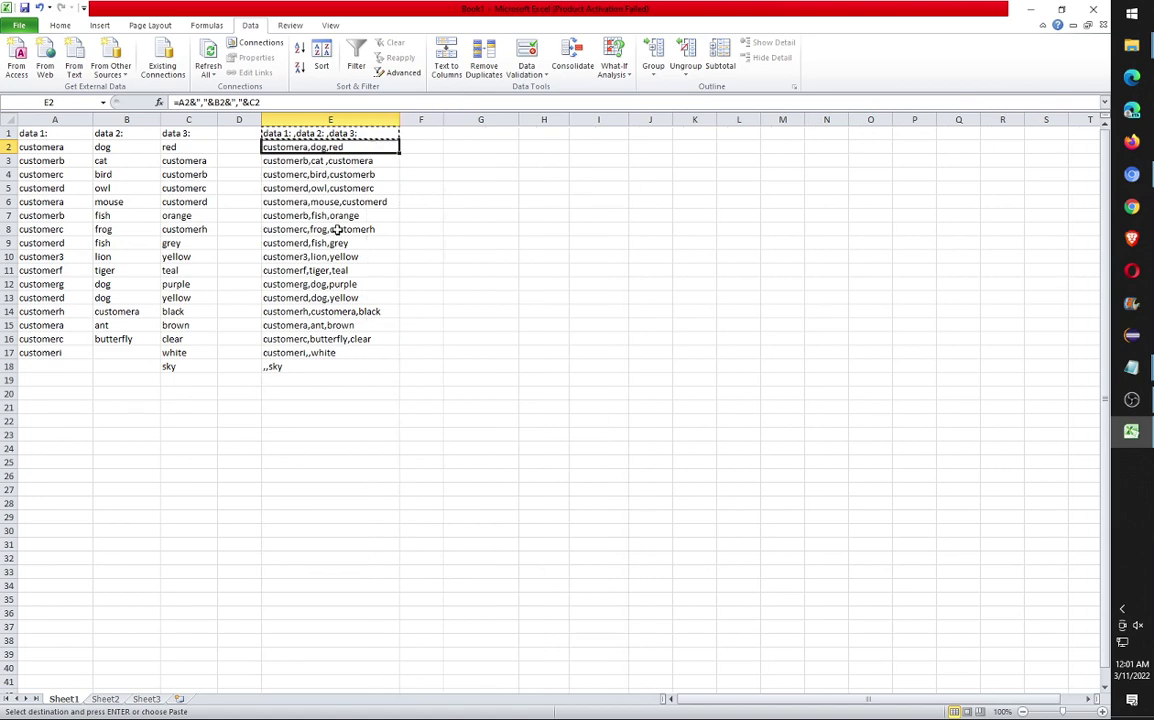
# - Try to split E1:E18 with Text to Columns, using Delimited data and the comma delimiter
pyautogui.click(284, 133)
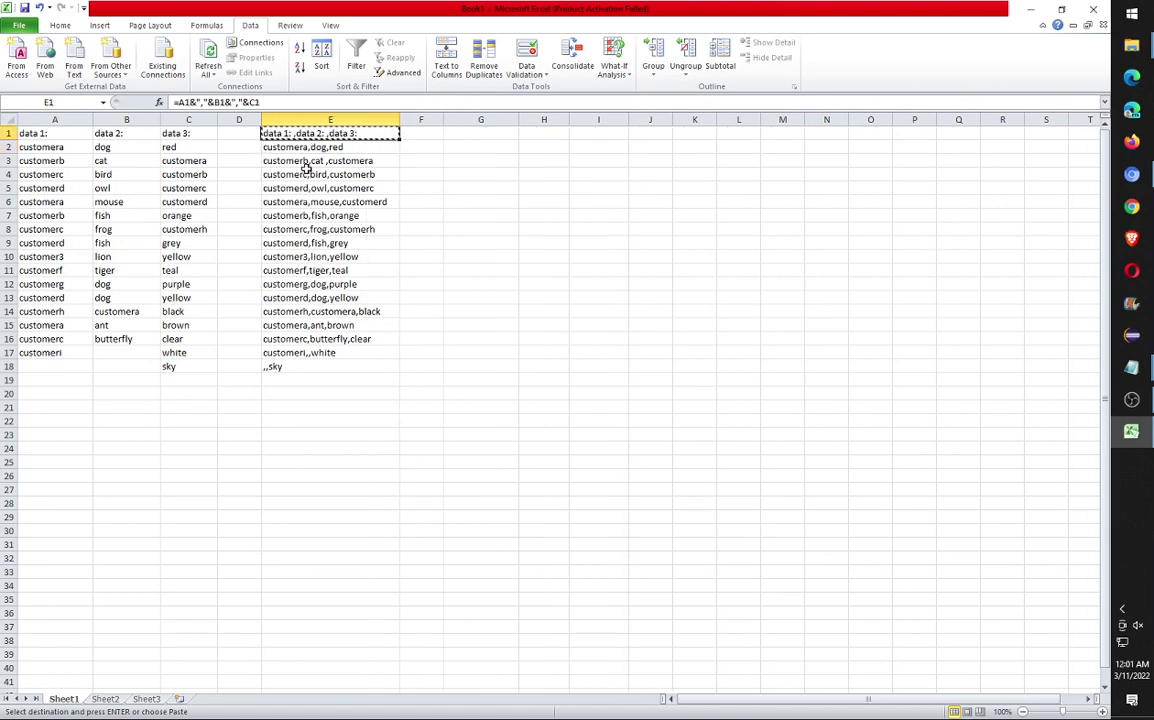
pyautogui.moveTo(316, 133); pyautogui.dragTo(337, 366)
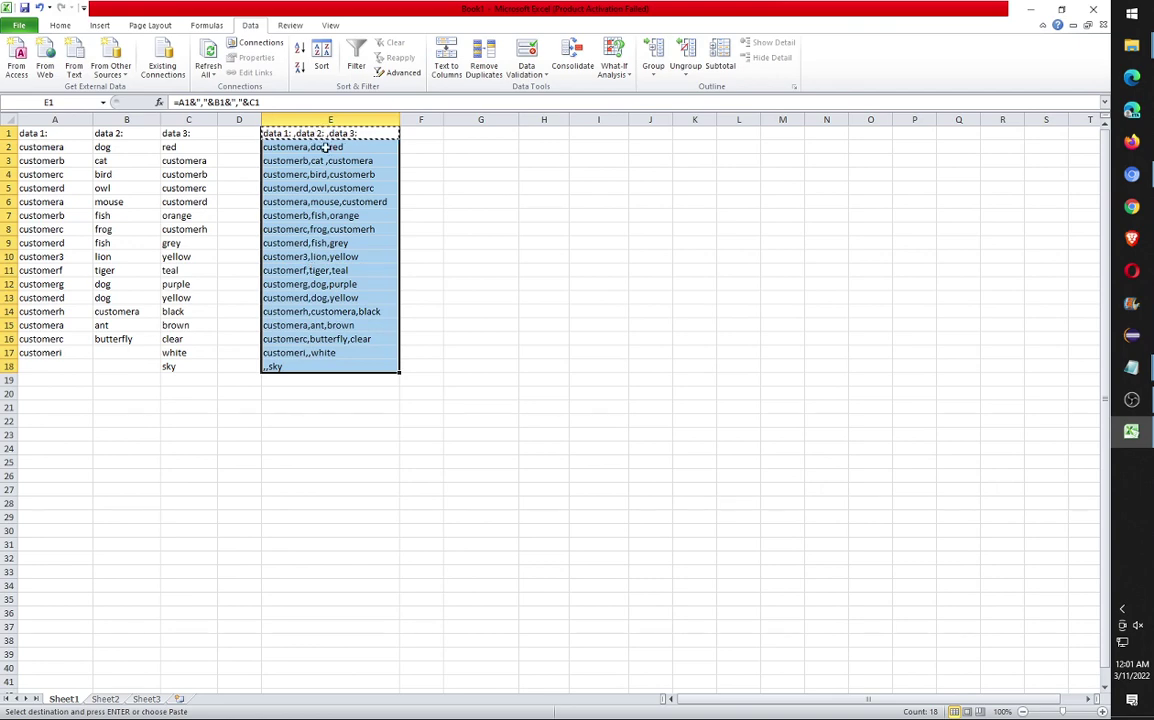
pyautogui.click(446, 60)
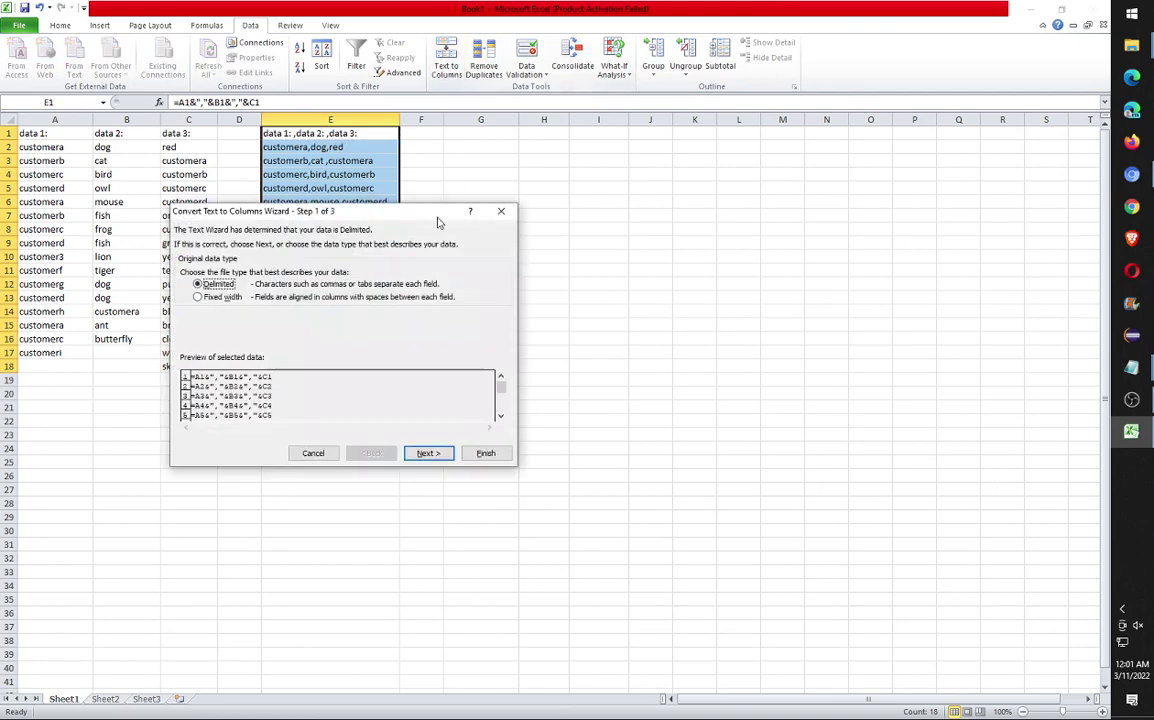
pyautogui.click(428, 454)
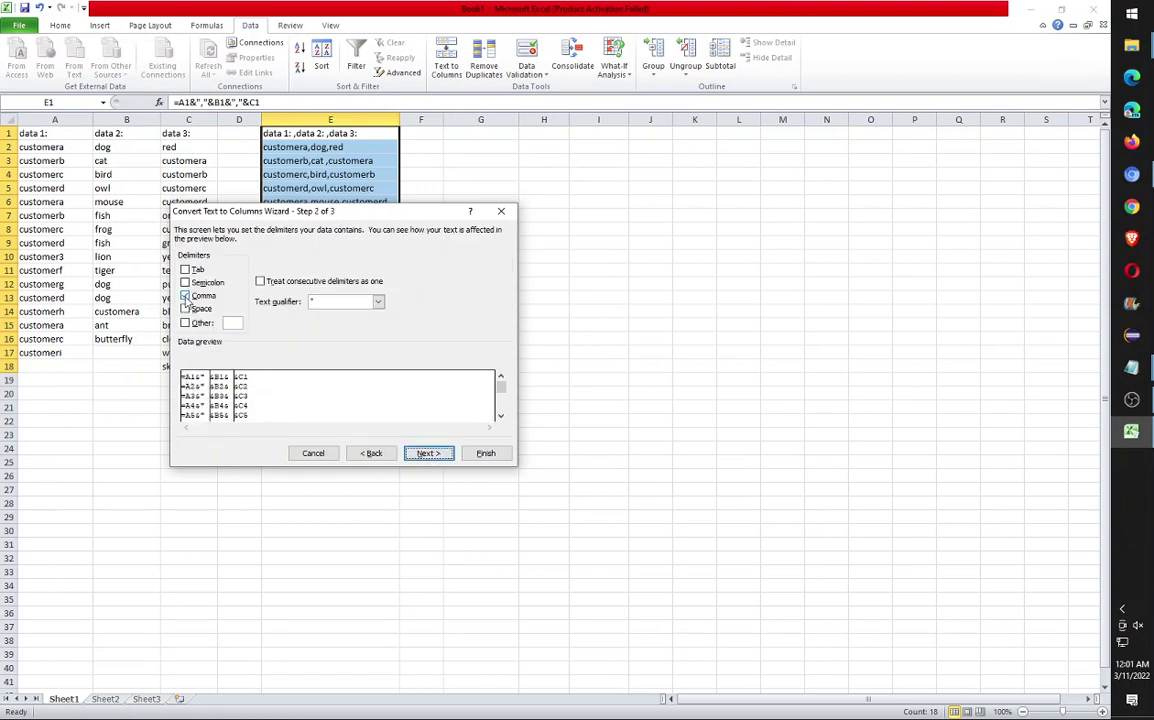
pyautogui.click(431, 455)
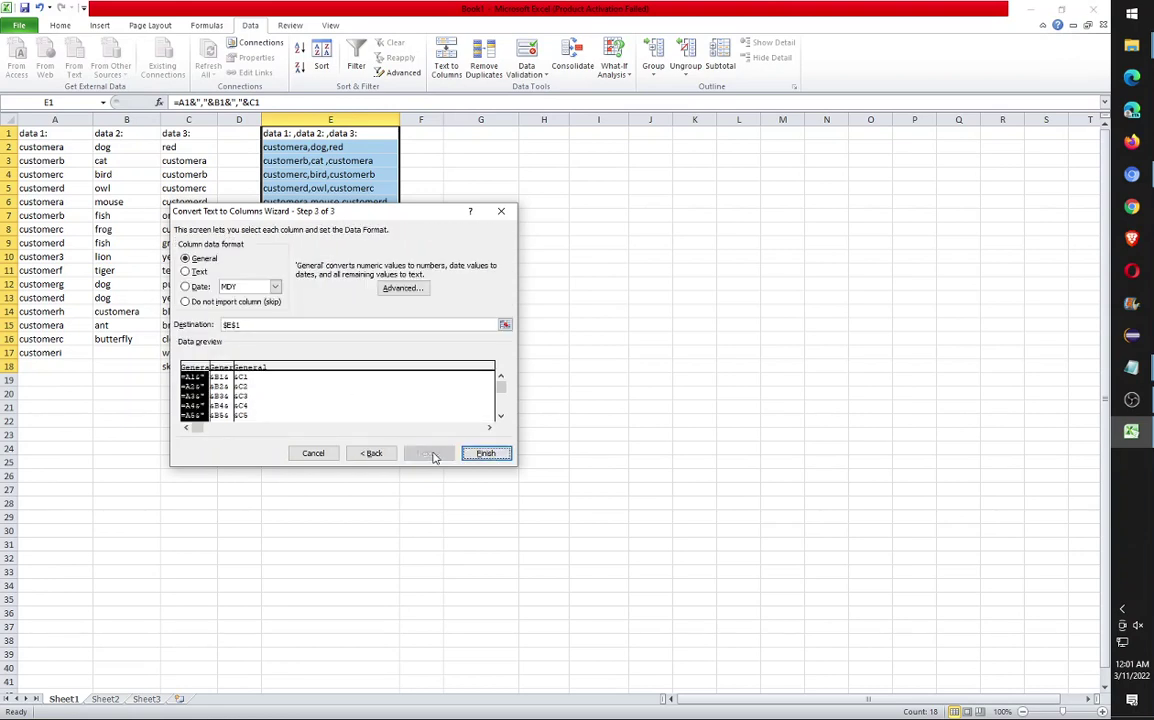
pyautogui.click(482, 454)
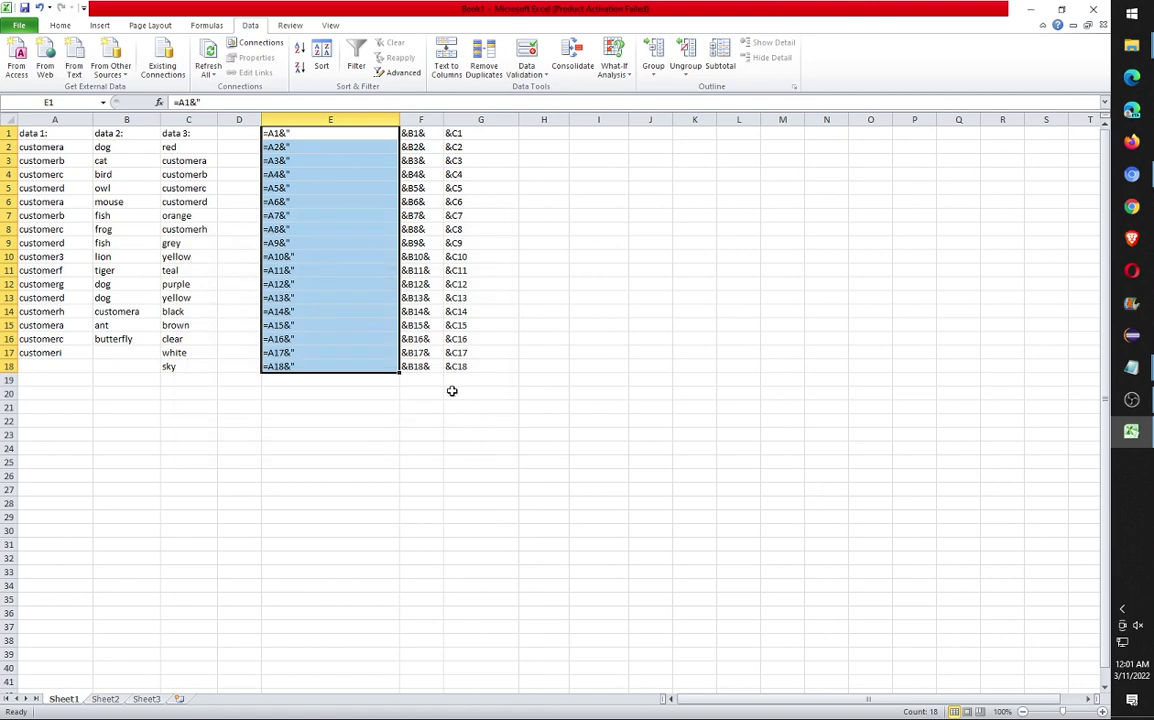
pyautogui.click(414, 243)
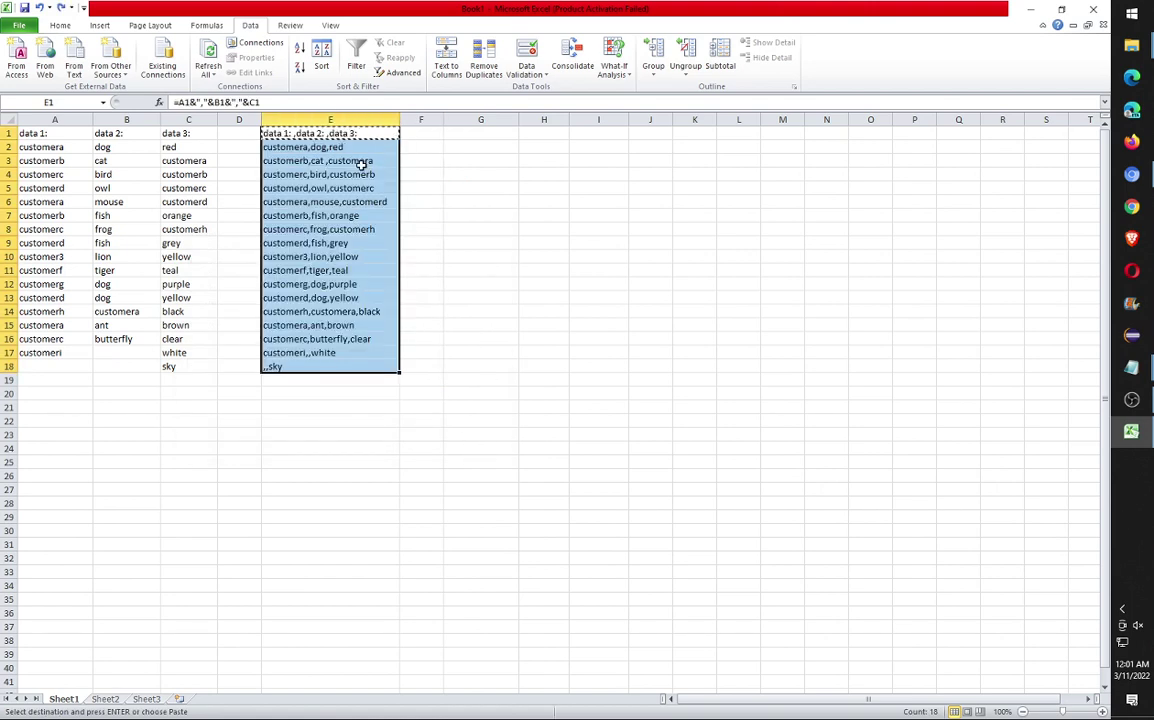
# - Examine the combined formulas in column E against the source headings in A1:C1
pyautogui.click(362, 162)
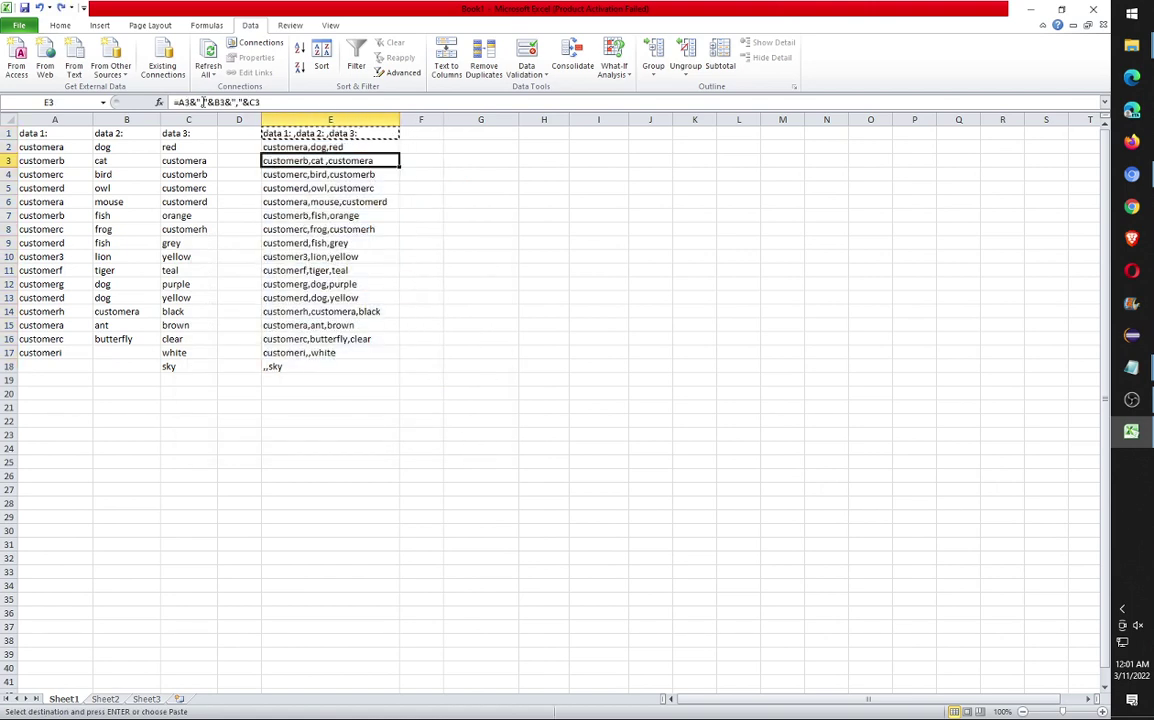
pyautogui.click(404, 147)
pyautogui.click(386, 133)
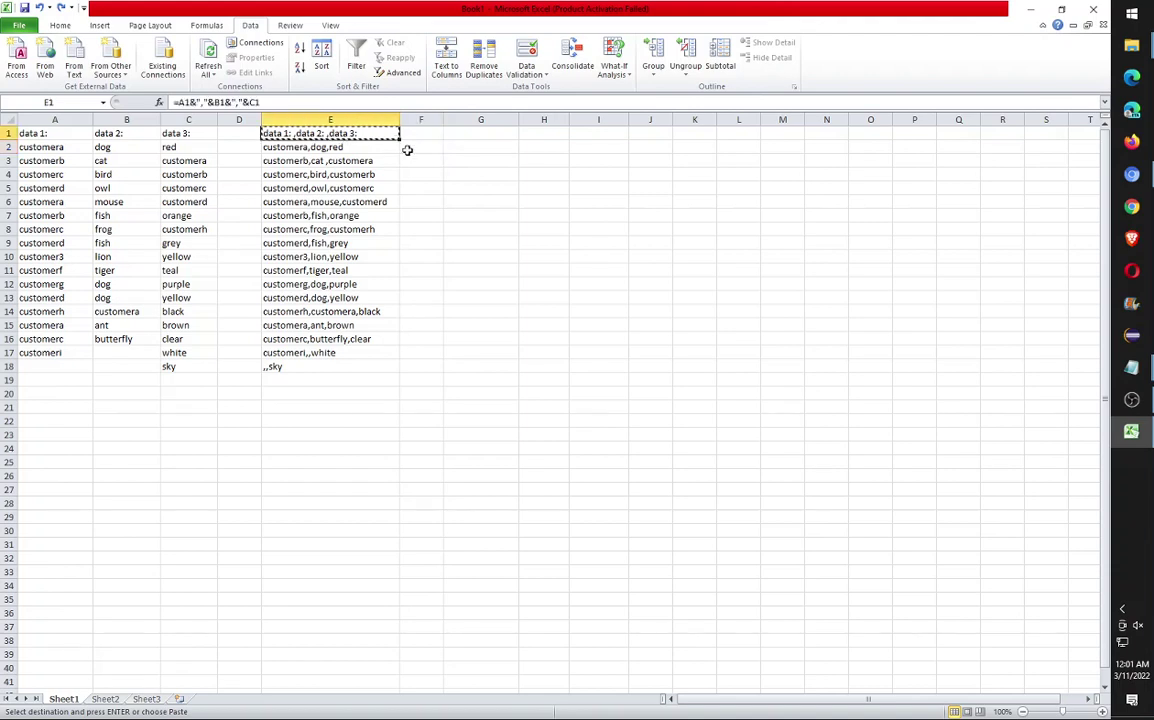
pyautogui.moveTo(350, 133); pyautogui.dragTo(355, 366)
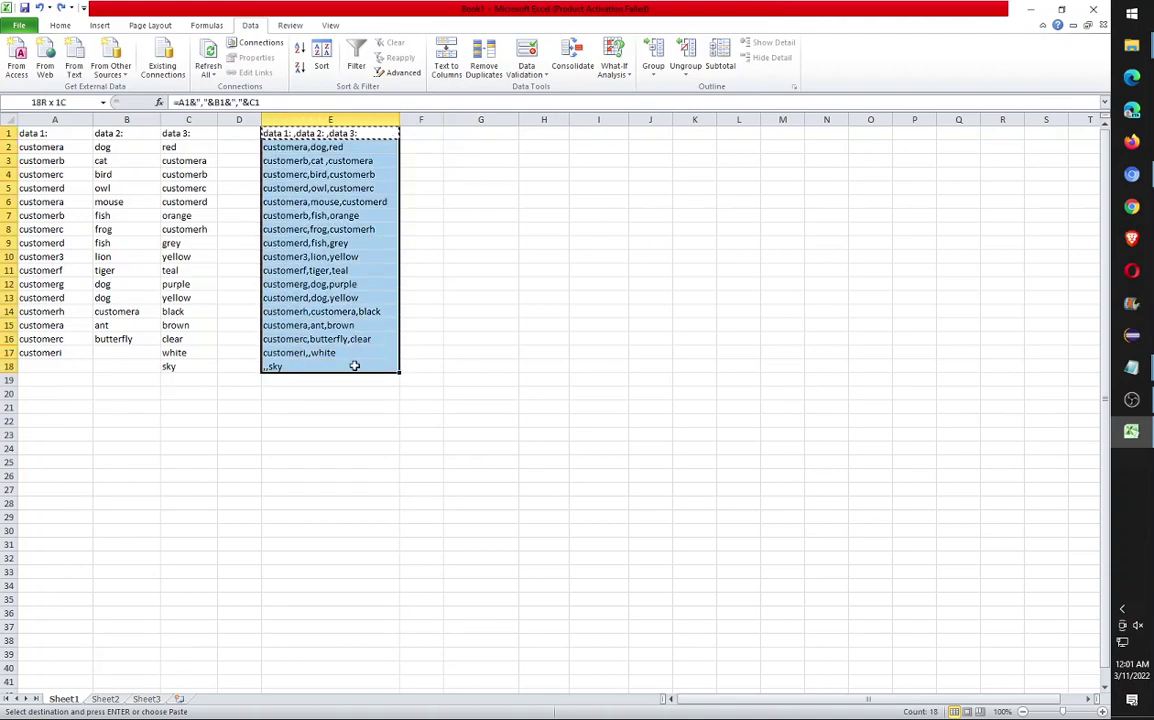
pyautogui.click(420, 147)
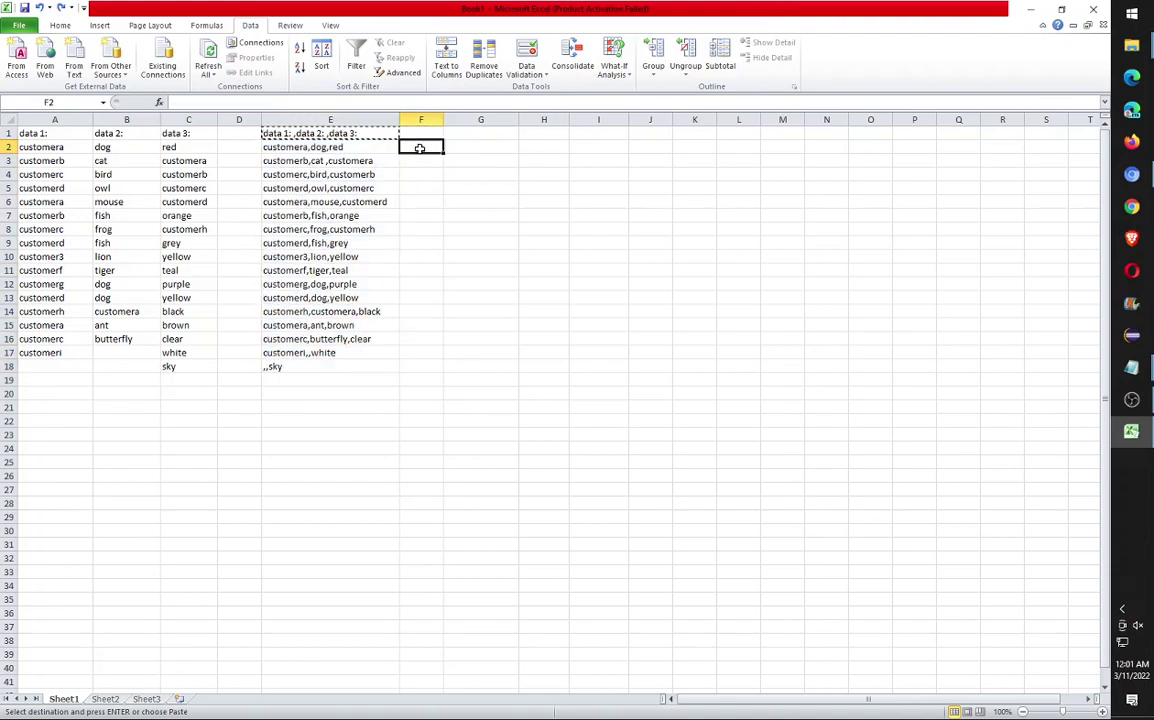
pyautogui.click(345, 133)
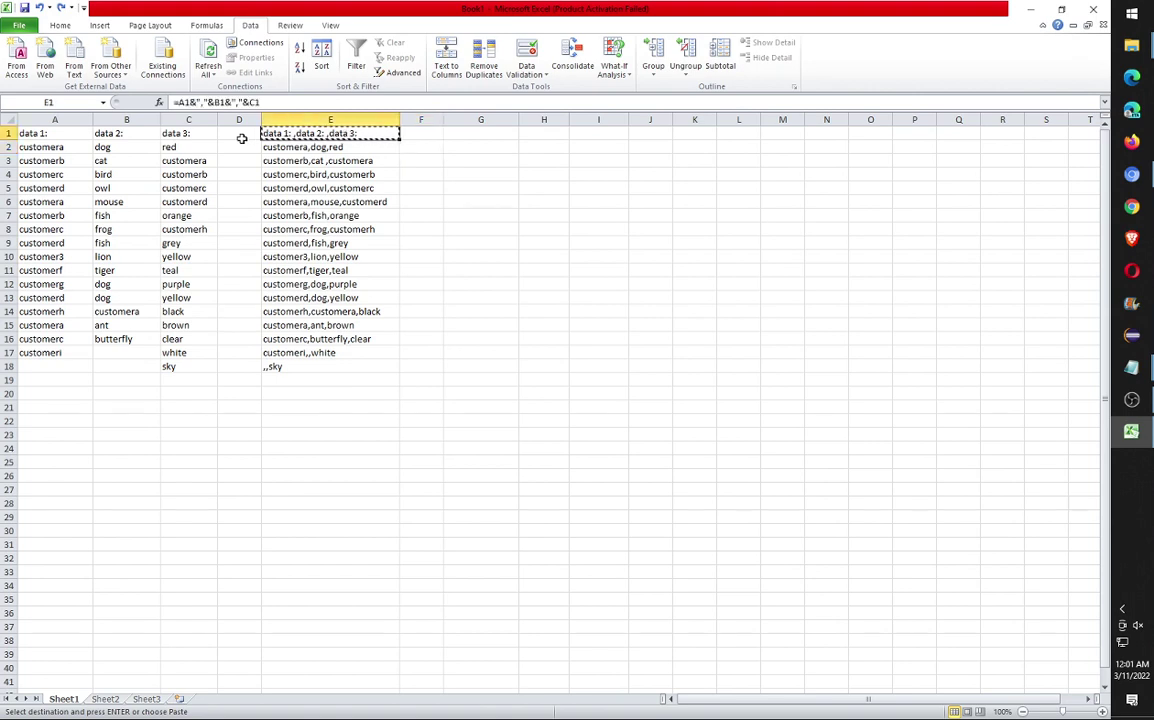
pyautogui.click(33, 133)
pyautogui.click(110, 133)
pyautogui.click(172, 133)
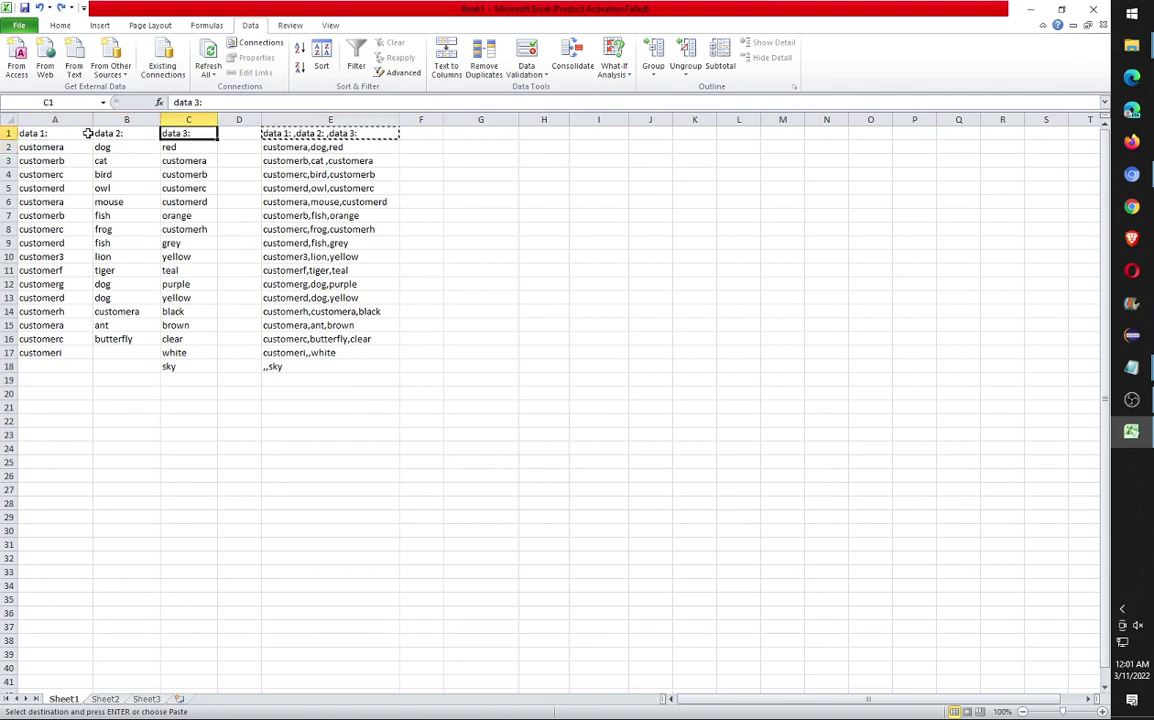
pyautogui.click(55, 133)
pyautogui.click(105, 133)
pyautogui.click(168, 133)
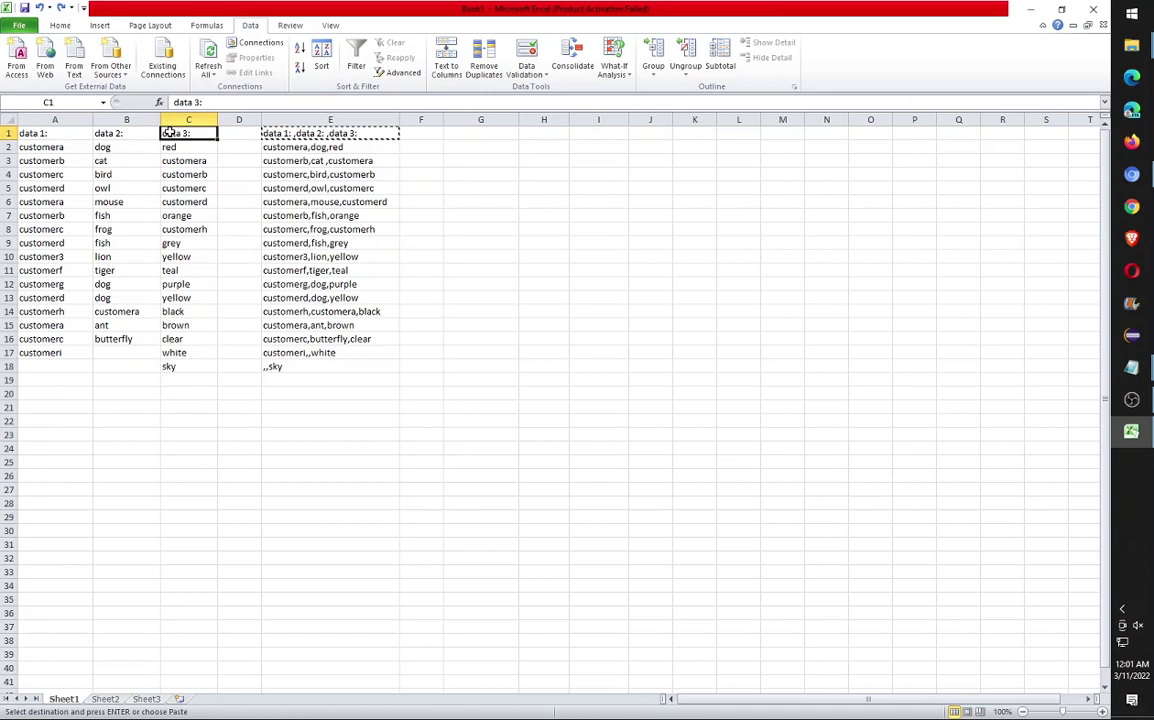
pyautogui.click(63, 133)
pyautogui.click(117, 133)
pyautogui.click(172, 133)
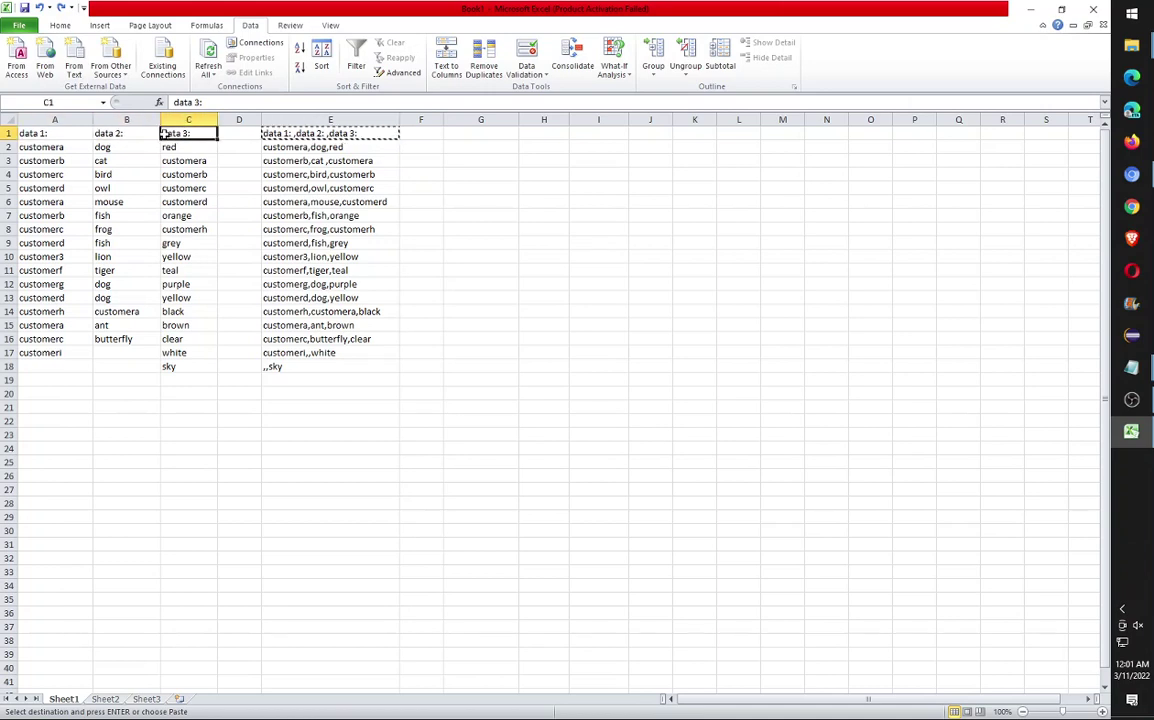
# - Compare the headings in A1:C1 with the combined text in E1, and examine which source cells the formulas in E1 and E2 reference
pyautogui.click(52, 133)
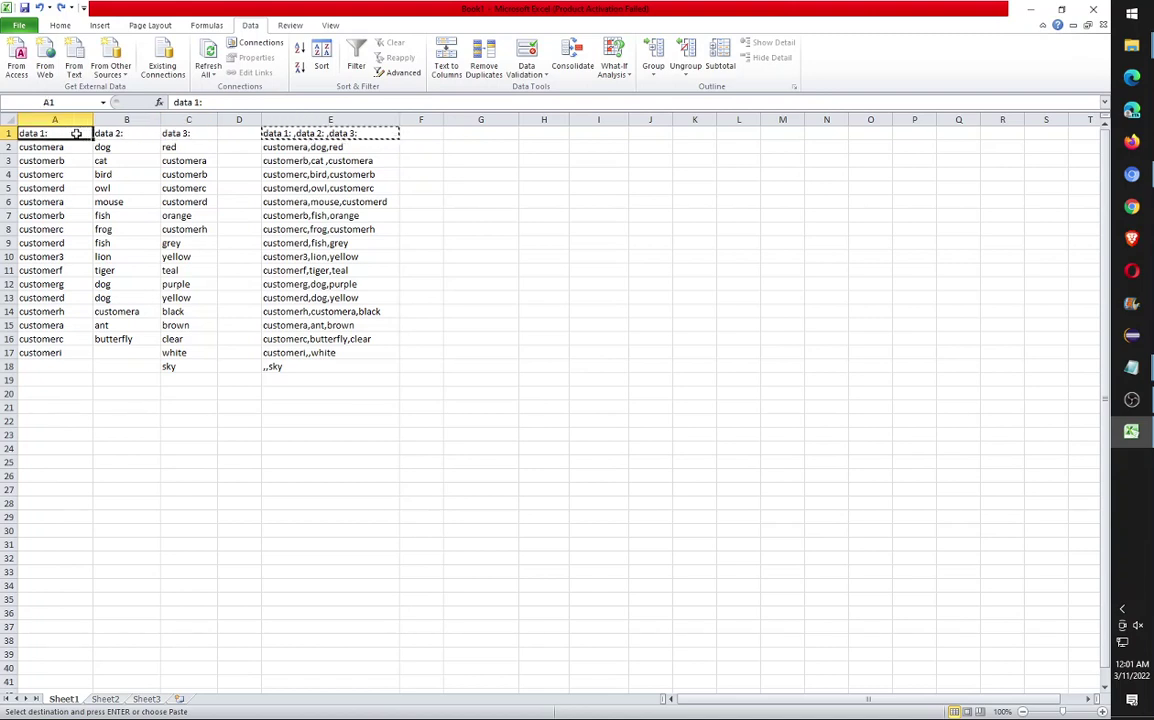
pyautogui.press('Right')
pyautogui.press('Right')
pyautogui.press('Home')
pyautogui.press('Right')
pyautogui.press('Right')
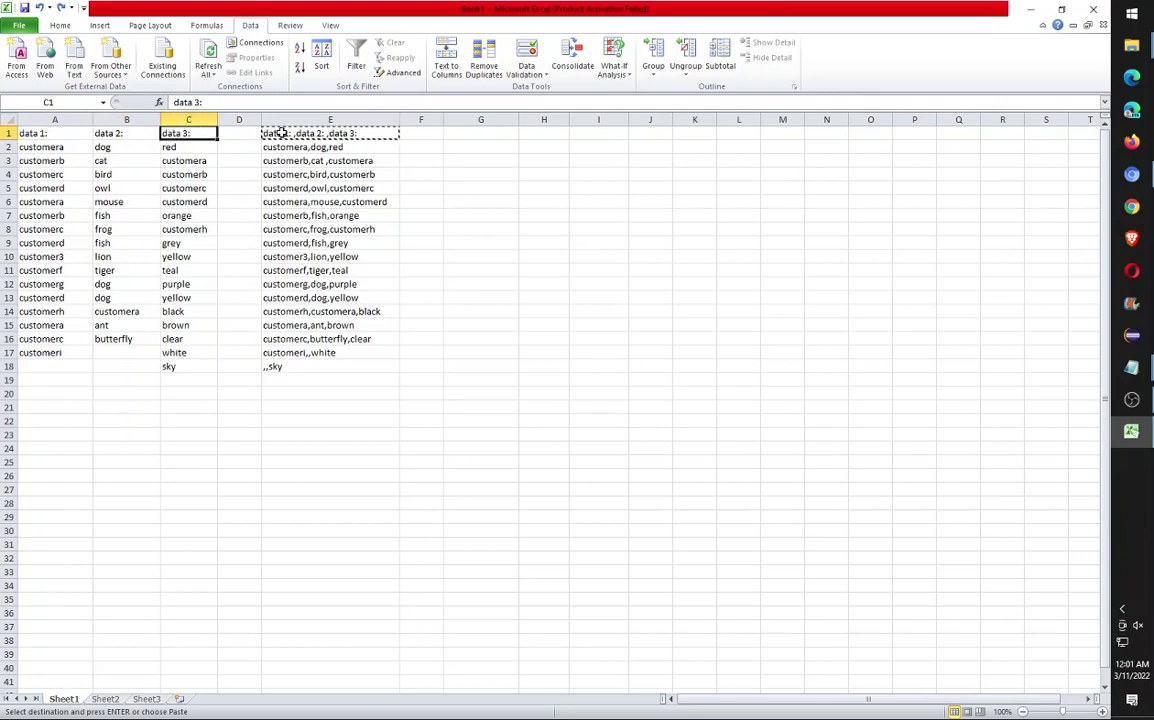
pyautogui.click(355, 135)
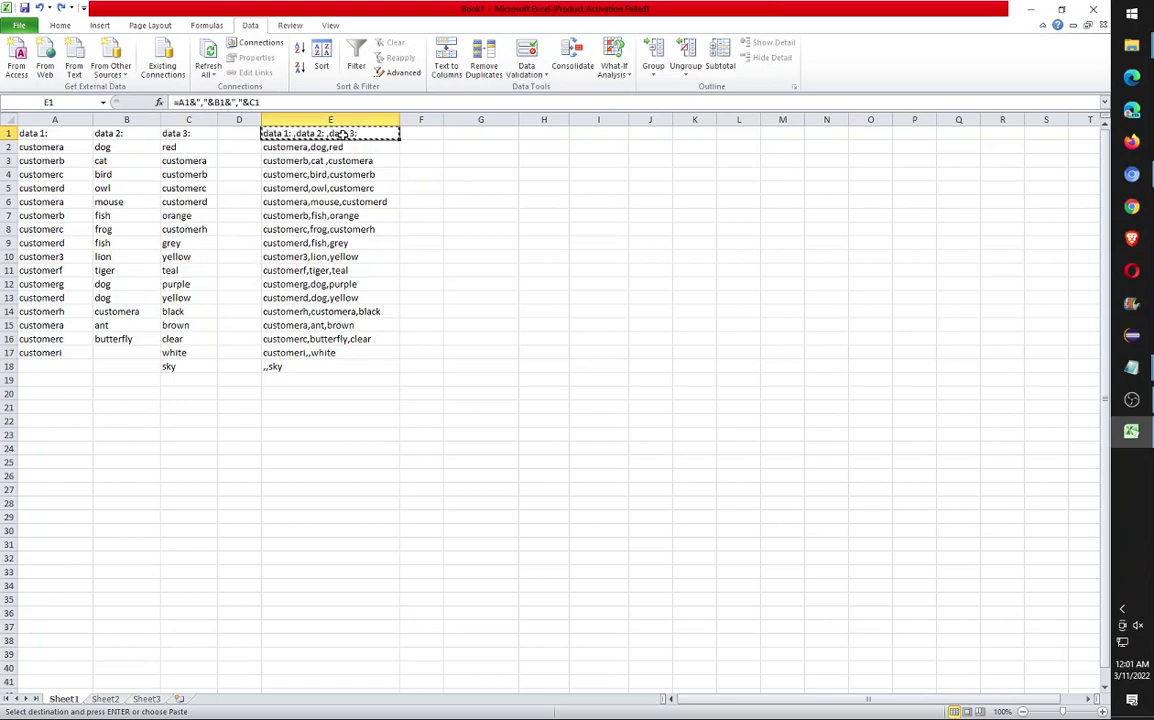
pyautogui.tripleClick(190, 103)
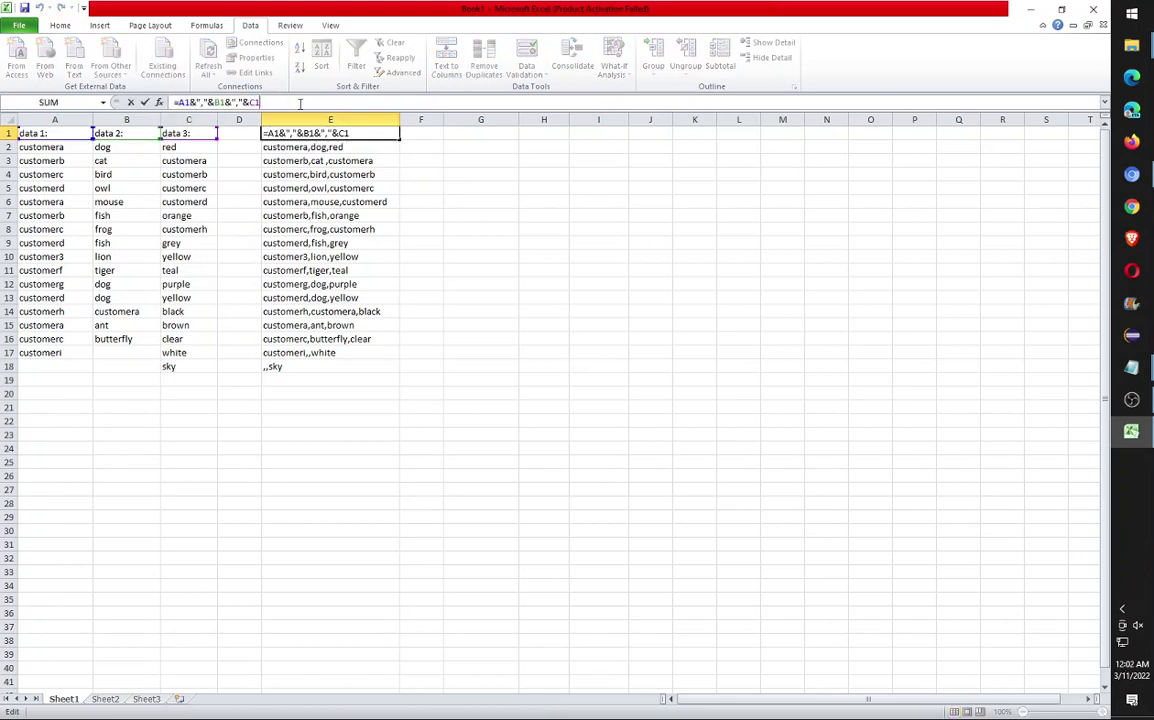
pyautogui.click(309, 147)
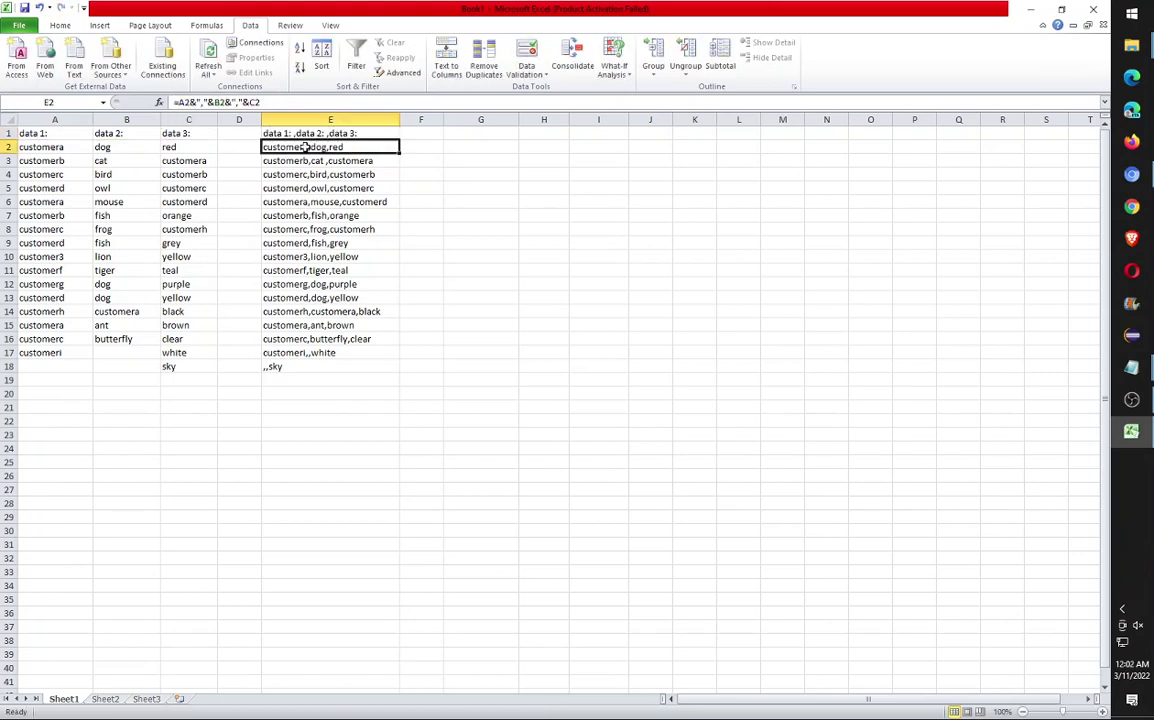
pyautogui.click(244, 101)
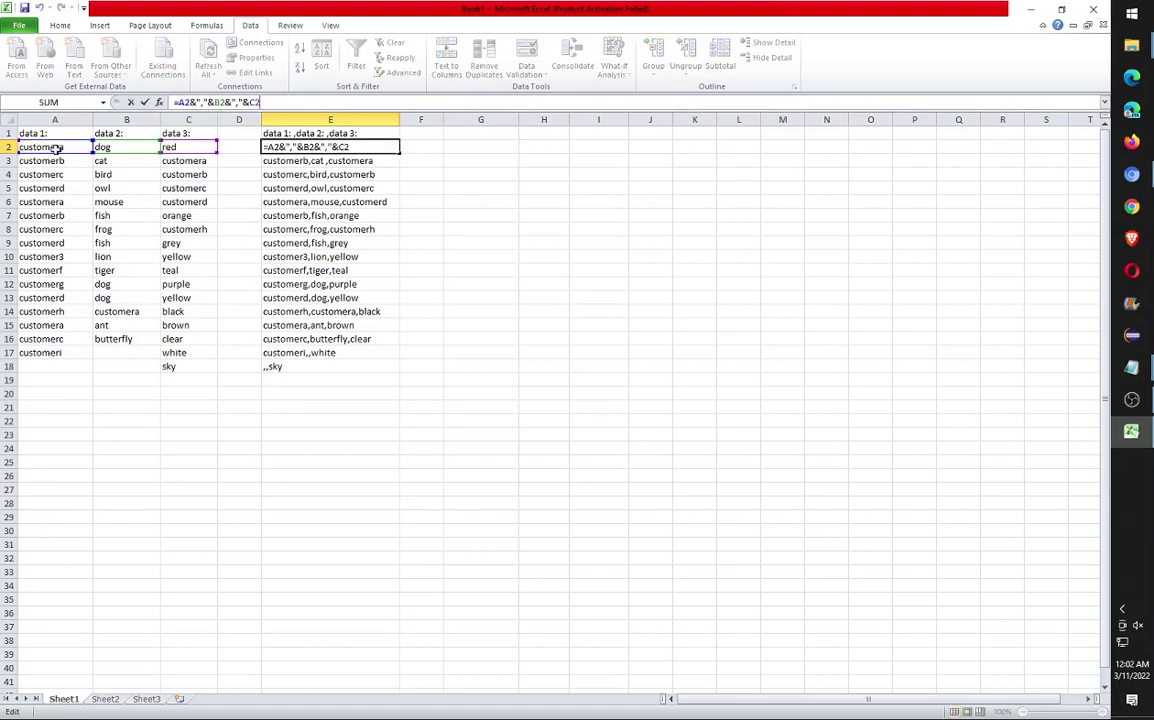